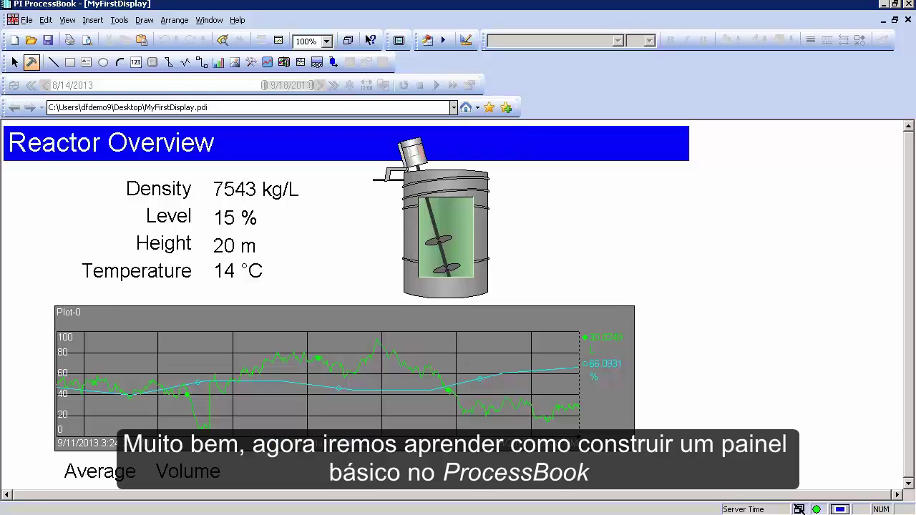
Step: Examine the reactor image, title, live value fields and trend plot on the MyFirstDisplay example
{"action": "left_click", "coordinate": [556, 236]}
{"action": "left_click", "coordinate": [461, 222]}
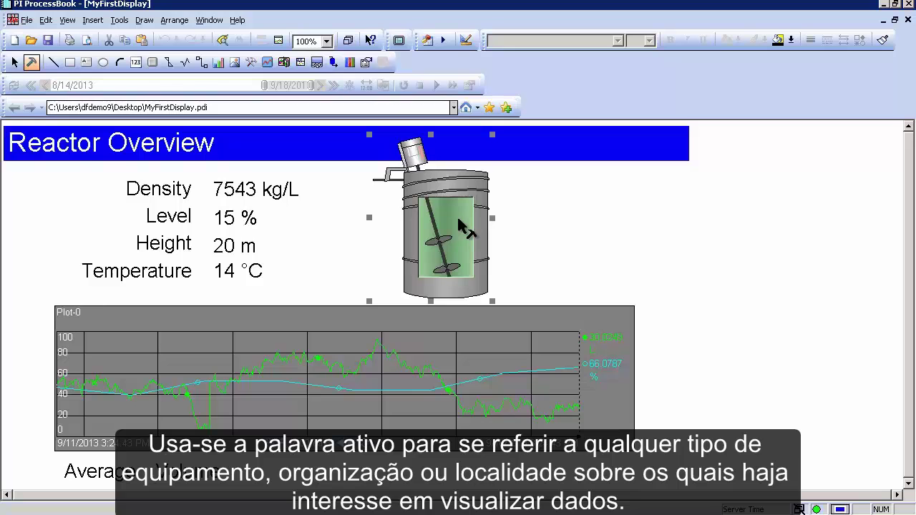
{"action": "left_click", "coordinate": [78, 156]}
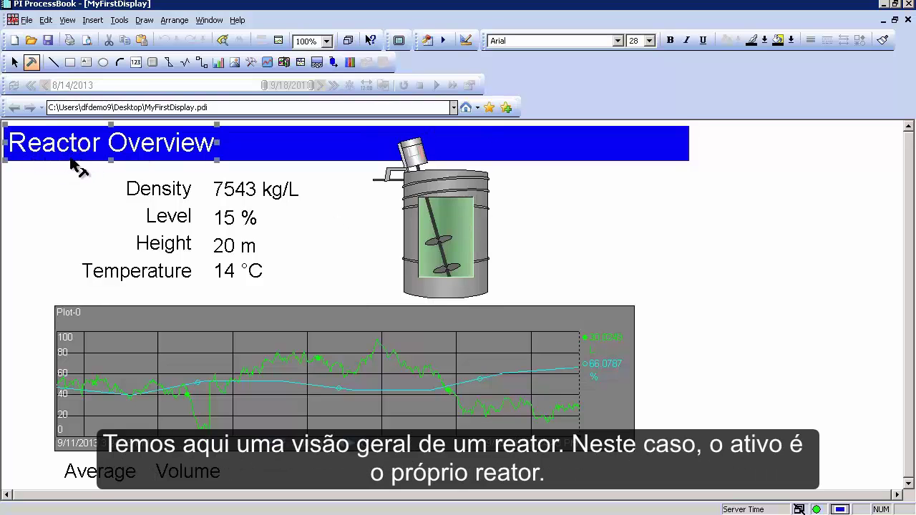
{"action": "left_click", "coordinate": [428, 222]}
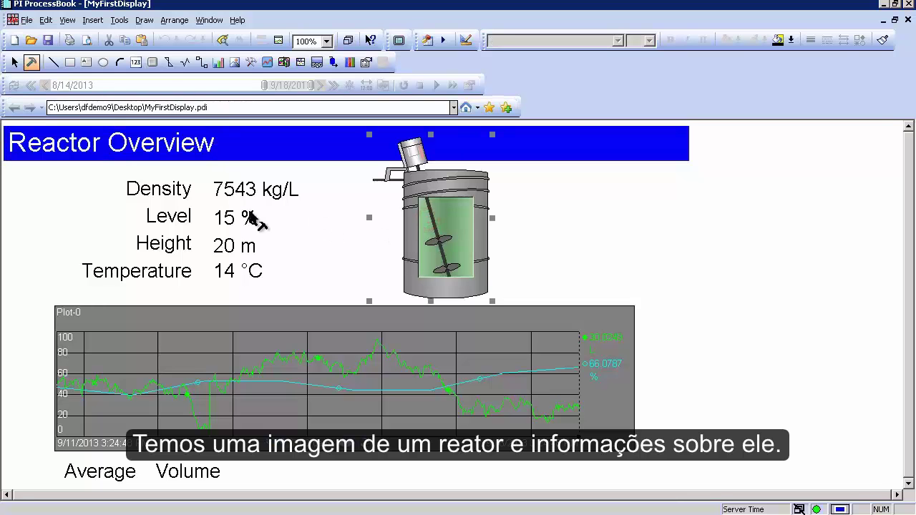
{"action": "left_click", "coordinate": [239, 190]}
{"action": "left_click", "coordinate": [243, 219]}
{"action": "left_click", "coordinate": [239, 245]}
{"action": "left_click", "coordinate": [236, 273]}
{"action": "left_click", "coordinate": [243, 335]}
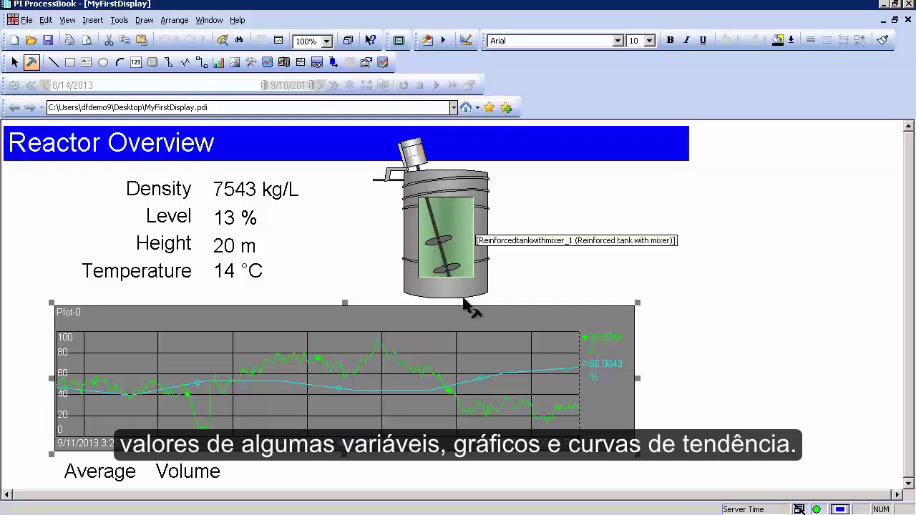
{"action": "left_click", "coordinate": [387, 326]}
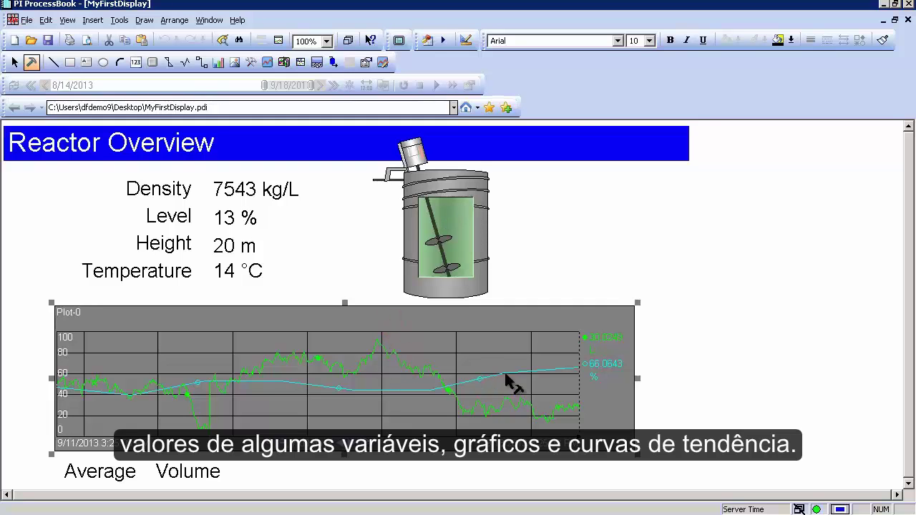
Step: Create a new ProcessBook Display (.pdi) file named ReactorDisplay
{"action": "left_click", "coordinate": [15, 41]}
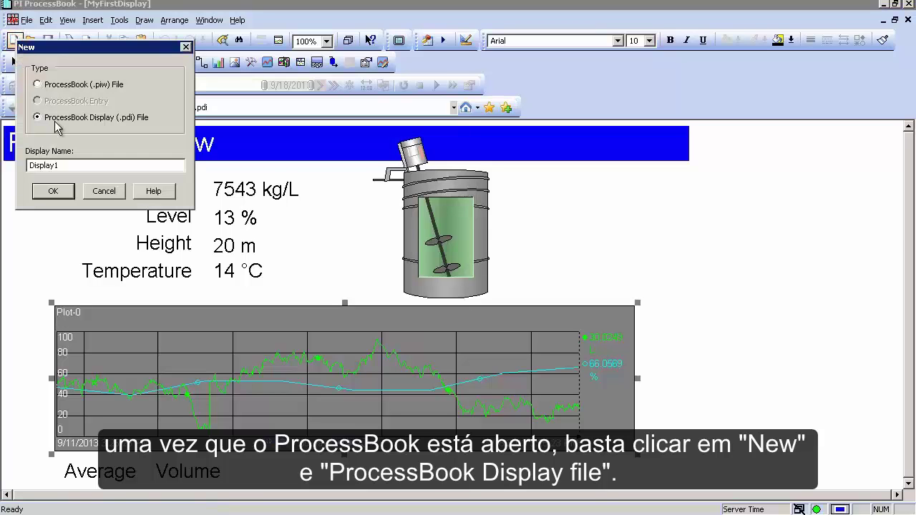
{"action": "double_click", "coordinate": [76, 165]}
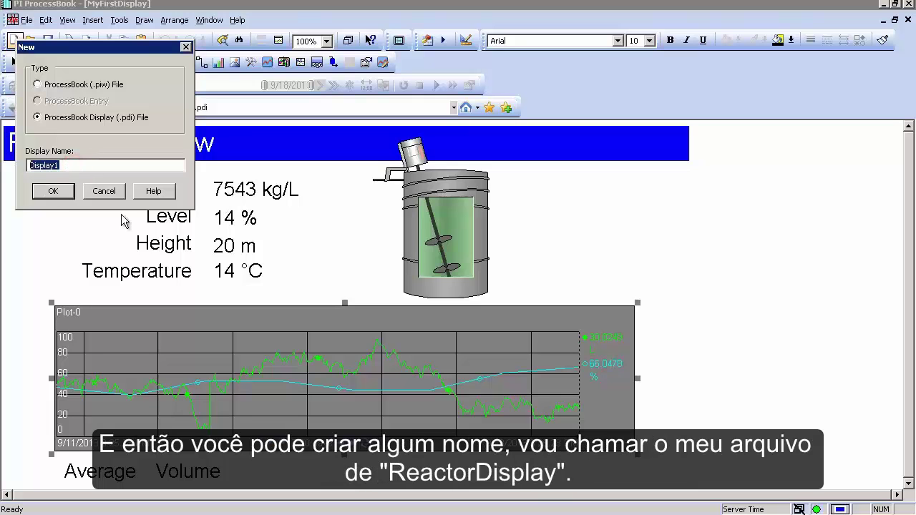
{"action": "key", "text": "BackSpace"}
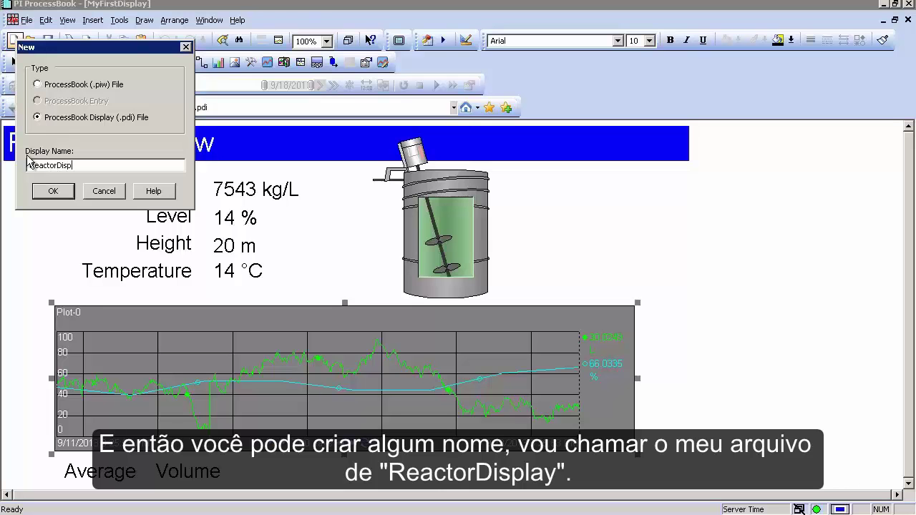
{"action": "left_click", "coordinate": [54, 190]}
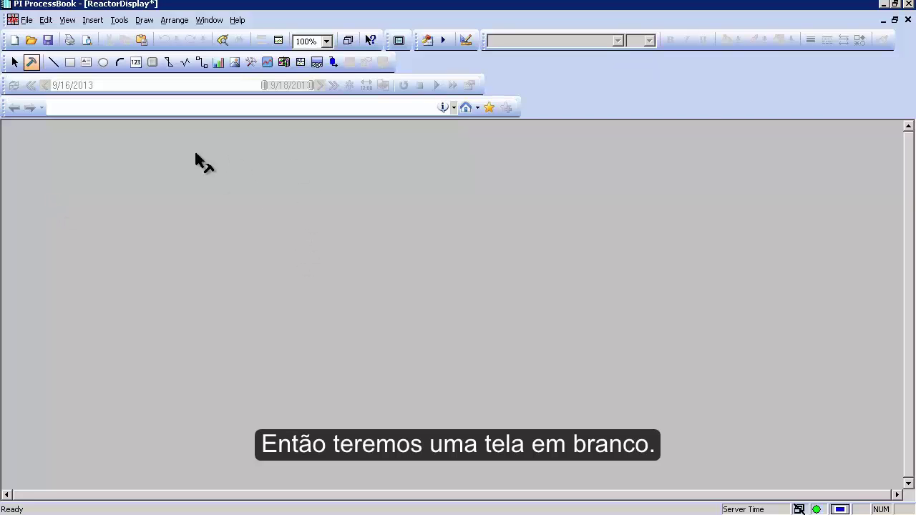
Step: Restore the display windows, move them around the workspace, and maximise ReactorDisplay again
{"action": "left_click", "coordinate": [896, 21]}
{"action": "left_click_drag", "start_coordinate": [263, 128], "coordinate": [438, 175]}
{"action": "double_click", "coordinate": [425, 172]}
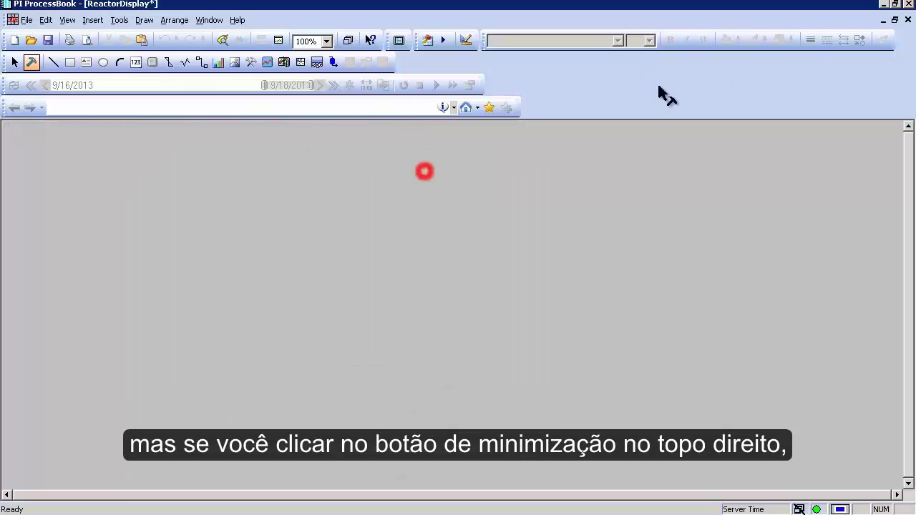
{"action": "left_click", "coordinate": [896, 21]}
{"action": "left_click_drag", "start_coordinate": [355, 169], "coordinate": [575, 179]}
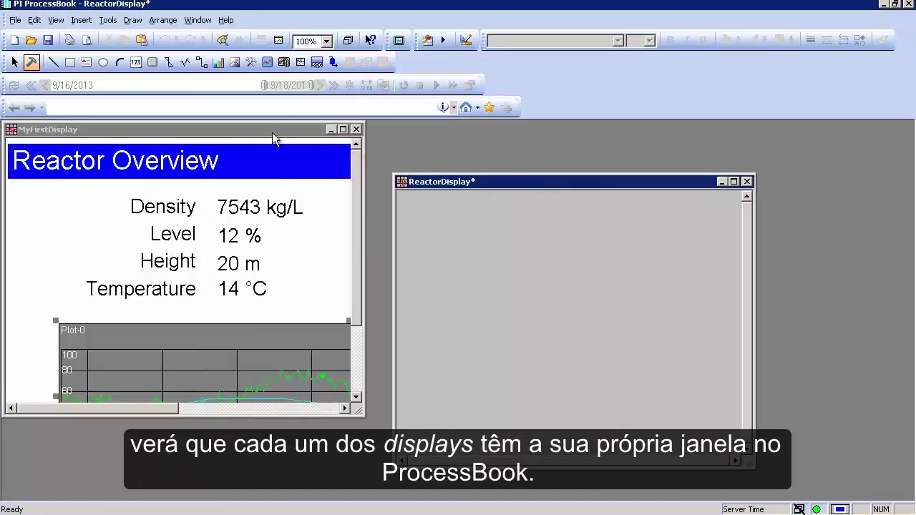
{"action": "left_click", "coordinate": [273, 130]}
{"action": "left_click_drag", "start_coordinate": [280, 160], "coordinate": [280, 154]}
{"action": "left_click_drag", "start_coordinate": [476, 182], "coordinate": [272, 144]}
{"action": "double_click", "coordinate": [355, 145]}
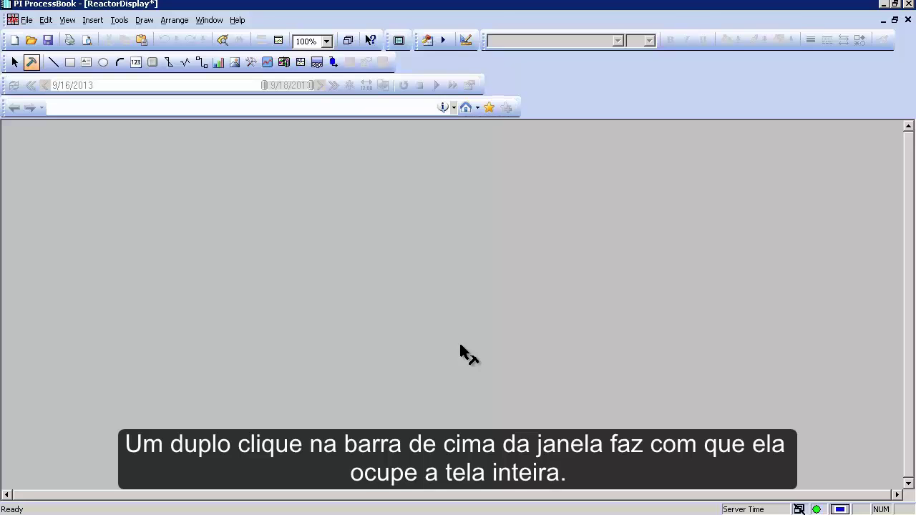
Step: Switch the display to Run mode and back to Build mode
{"action": "key", "text": "ctrl+k"}
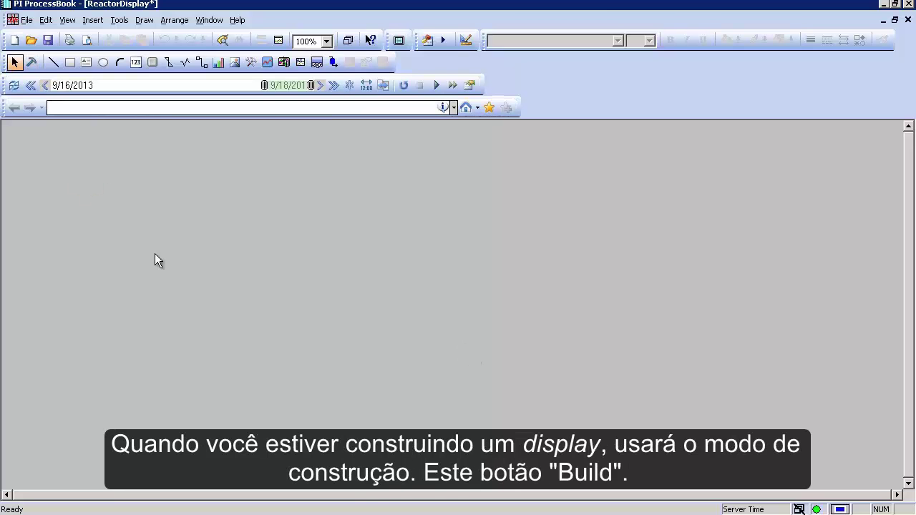
{"action": "left_click", "coordinate": [31, 63]}
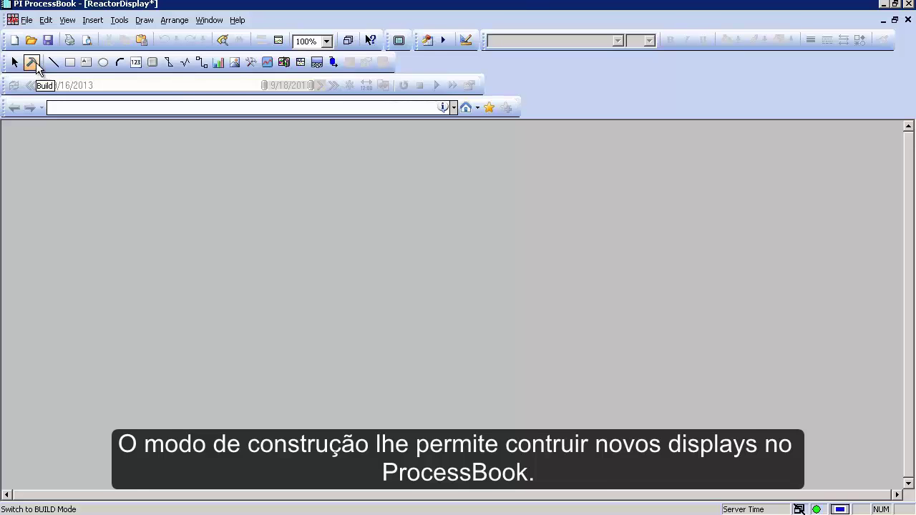
{"action": "left_click", "coordinate": [32, 63]}
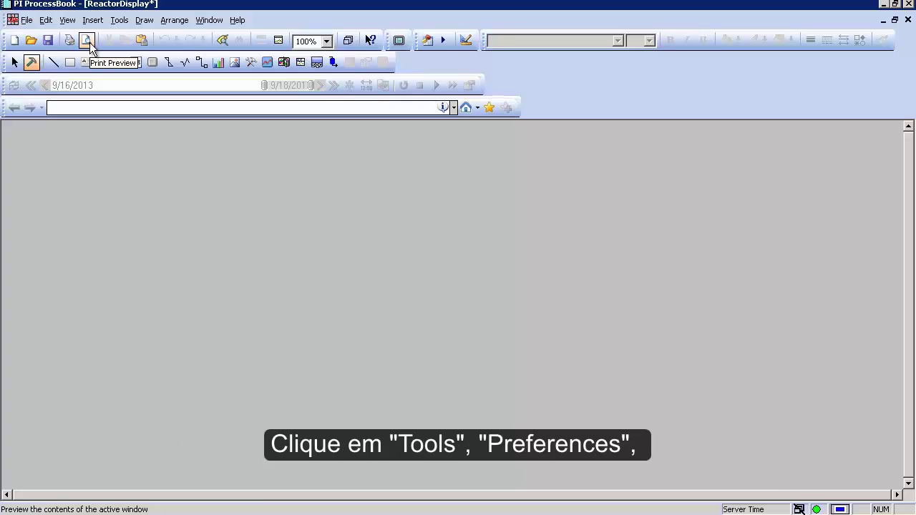
Step: Review the General settings in the ProcessBook preferences, including Prefer Run Mode, and accept them
{"action": "left_click", "coordinate": [119, 20]}
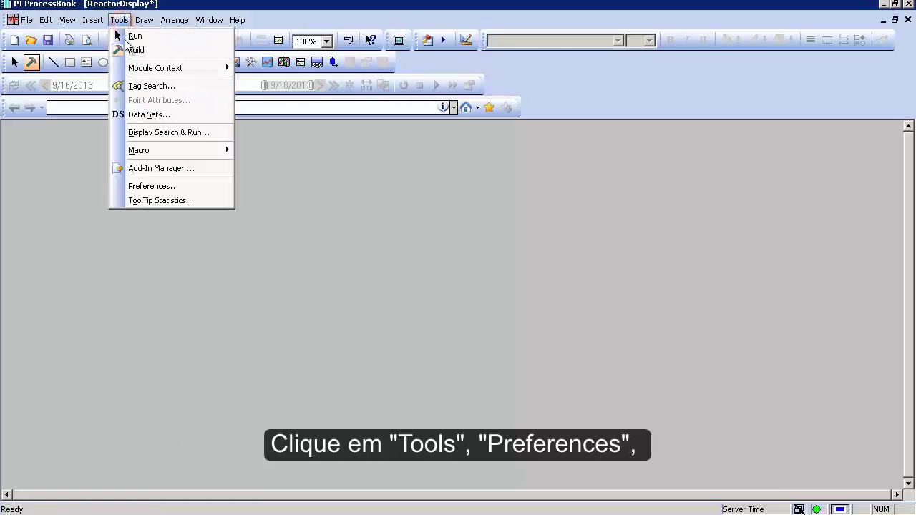
{"action": "left_click", "coordinate": [163, 187]}
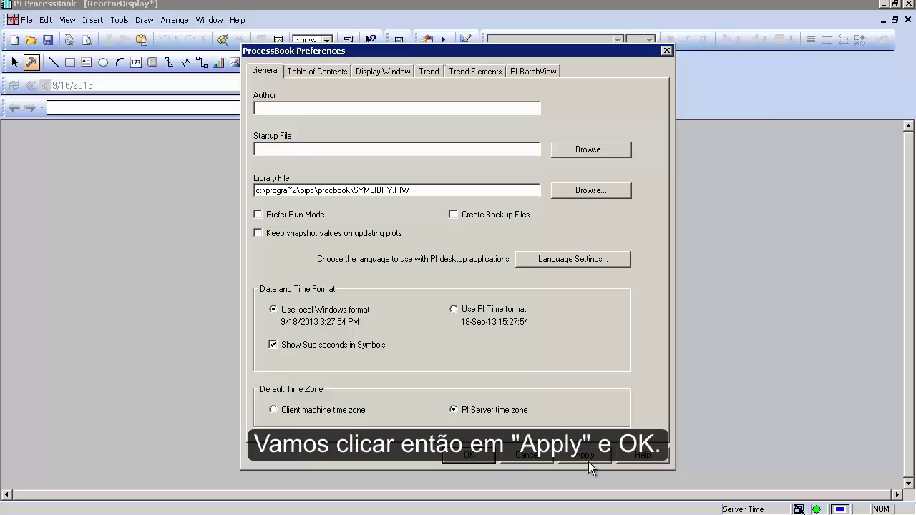
{"action": "left_click", "coordinate": [471, 459]}
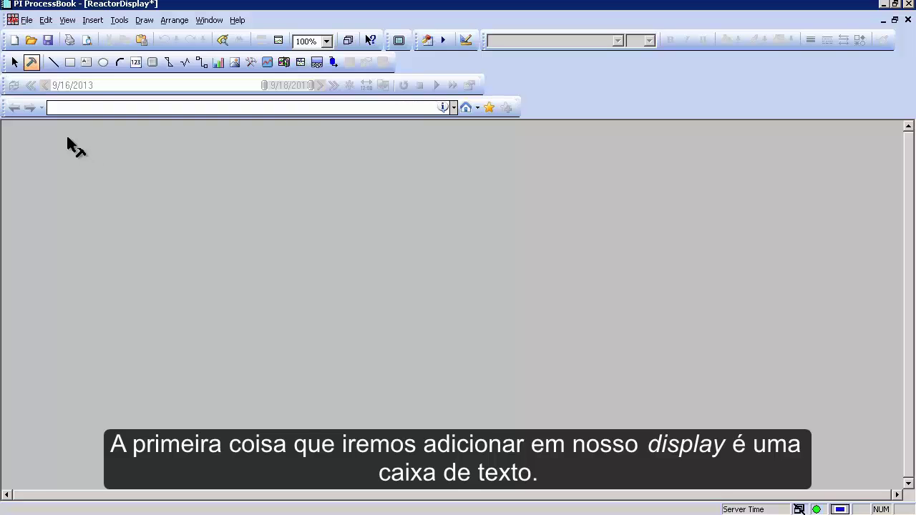
Step: Add the title text "Reactor Overview" near the upper-left corner of the display
{"action": "left_click", "coordinate": [87, 62]}
{"action": "left_click", "coordinate": [38, 152]}
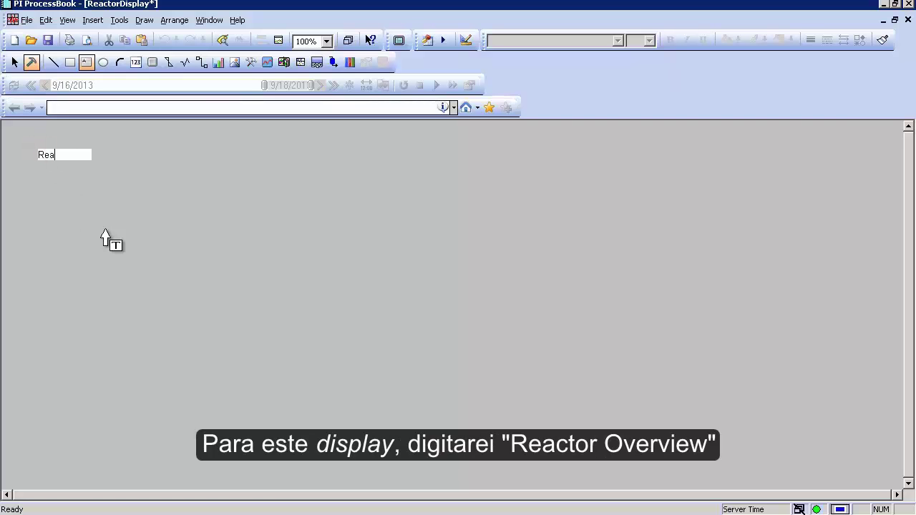
{"action": "type", "text": "Reactor Overview"}
{"action": "key", "text": "Escape"}
{"action": "left_click", "coordinate": [128, 188]}
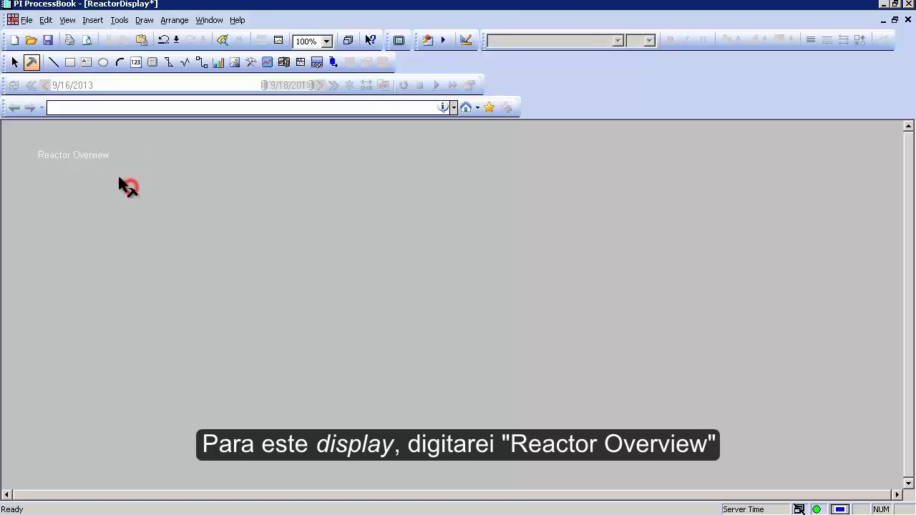
Step: Add the text labels "Density" and "Level" one below the other beneath the Reactor Overview title
{"action": "left_click", "coordinate": [87, 62]}
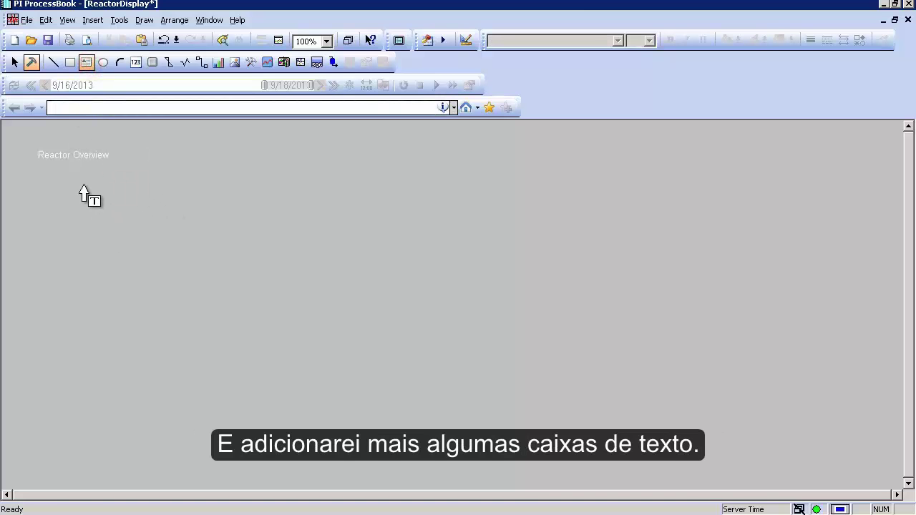
{"action": "left_click", "coordinate": [84, 188]}
{"action": "type", "text": "Density"}
{"action": "key", "text": "Return"}
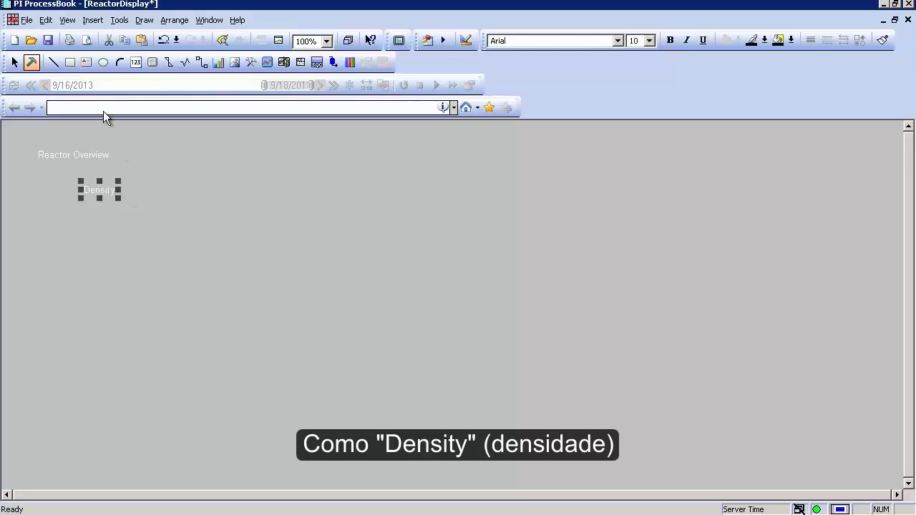
{"action": "left_click", "coordinate": [86, 63]}
{"action": "left_click", "coordinate": [87, 211]}
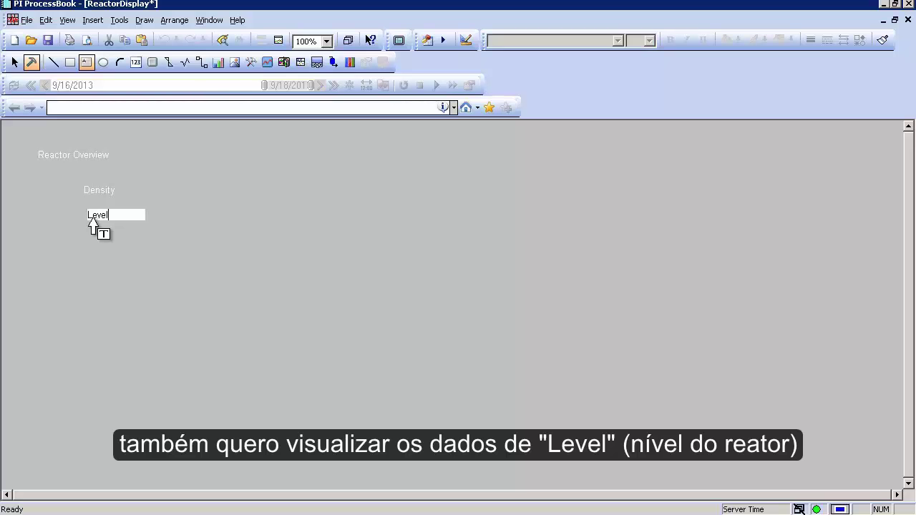
{"action": "left_click", "coordinate": [90, 230]}
{"action": "left_click", "coordinate": [68, 215]}
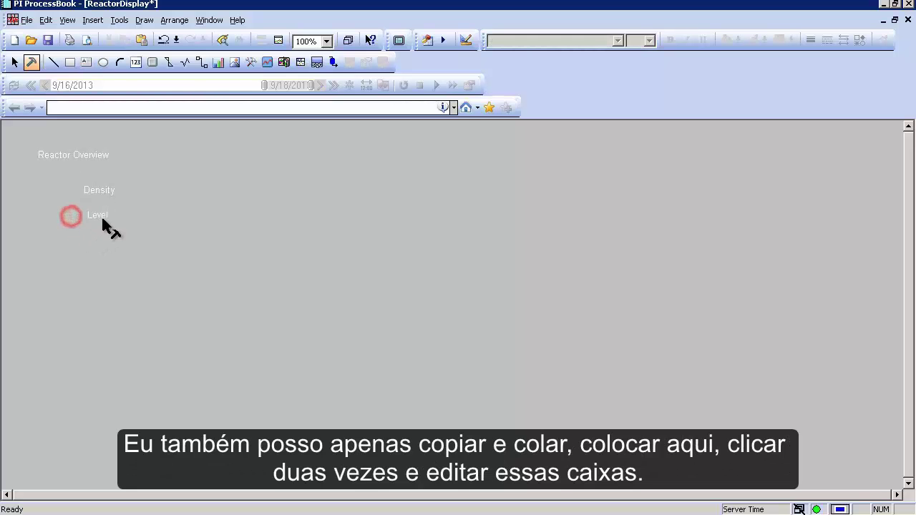
Step: Duplicate the Density and Level labels together and place the copies directly below the originals
{"action": "left_click", "coordinate": [69, 199]}
{"action": "left_click_drag", "start_coordinate": [60, 175], "coordinate": [152, 246]}
{"action": "key", "text": "ctrl+c"}
{"action": "key", "text": "ctrl+v"}
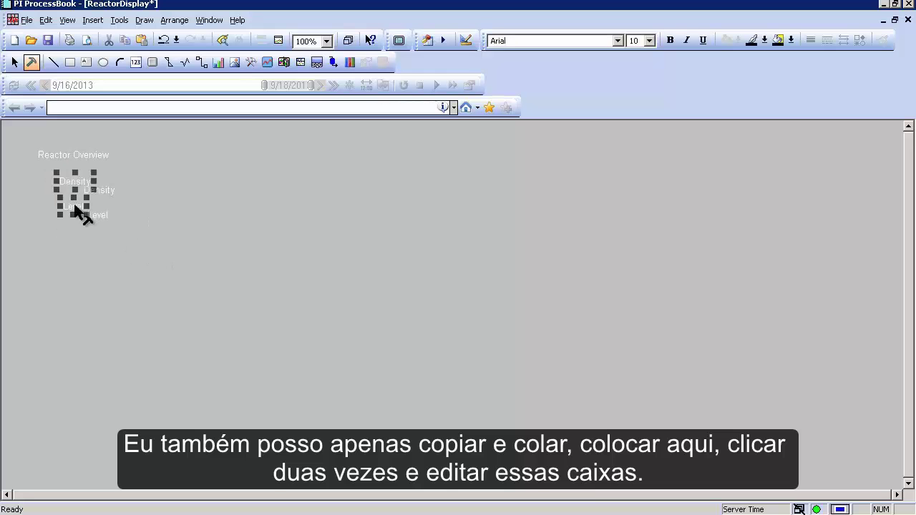
{"action": "left_click_drag", "start_coordinate": [80, 231], "coordinate": [86, 263]}
{"action": "left_click", "coordinate": [89, 303]}
Step: Change the text of the copied Density label to "Height" and the copied Level label to "Temperature"
{"action": "left_click", "coordinate": [91, 242]}
{"action": "left_click", "coordinate": [91, 242]}
{"action": "double_click", "coordinate": [93, 242]}
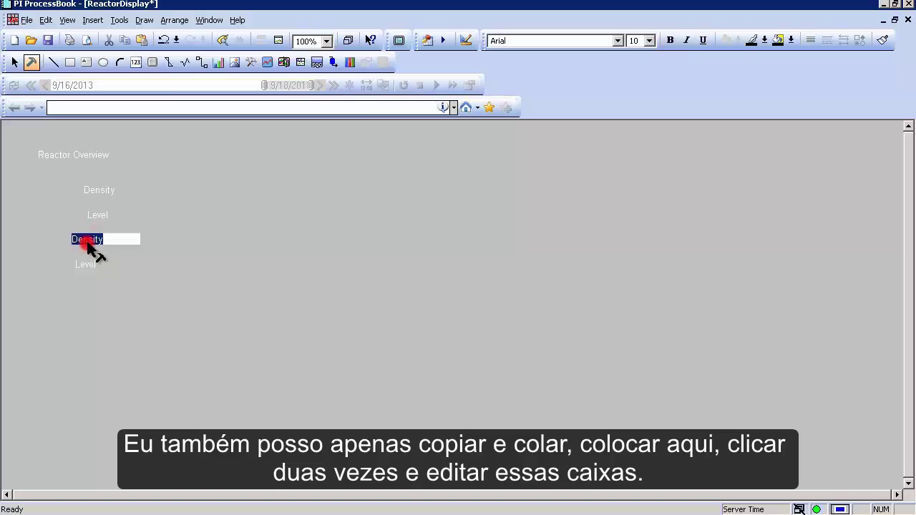
{"action": "type", "text": "Height"}
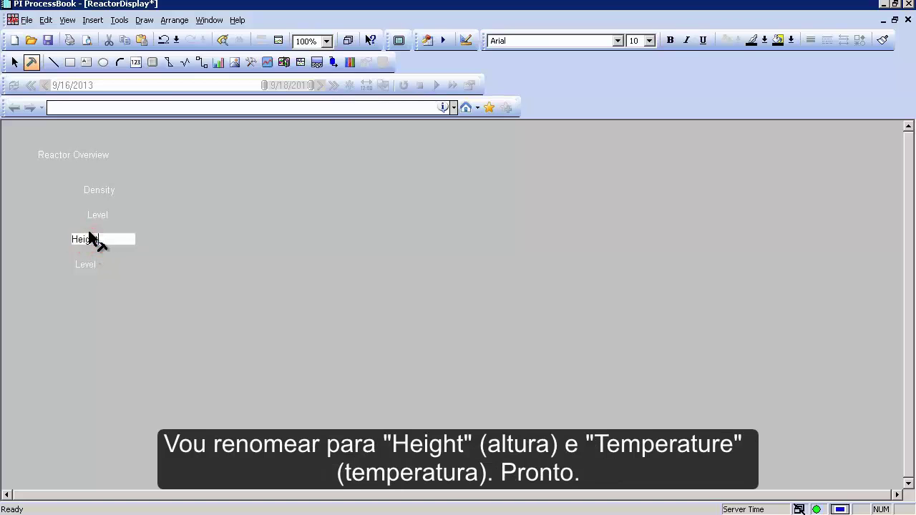
{"action": "left_click", "coordinate": [74, 295]}
{"action": "double_click", "coordinate": [85, 265]}
{"action": "double_click", "coordinate": [85, 264]}
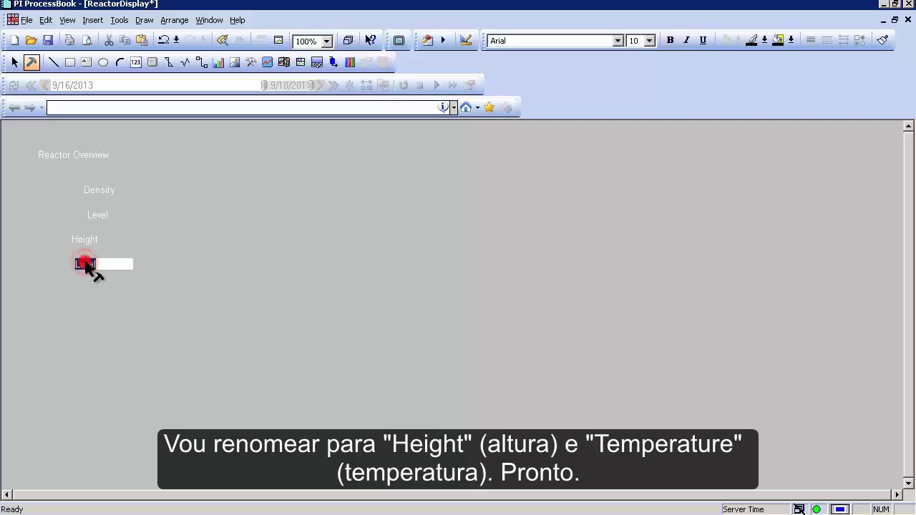
{"action": "type", "text": "Tem"}
{"action": "left_click", "coordinate": [77, 299]}
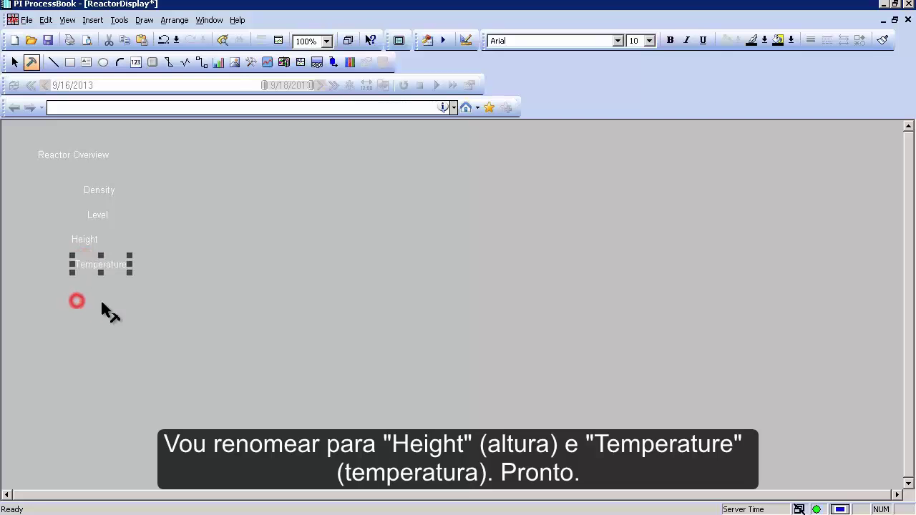
Step: Set the font size of the Density, Level, Height and Temperature labels to 20
{"action": "left_click", "coordinate": [122, 300]}
{"action": "left_click", "coordinate": [136, 283]}
{"action": "left_click_drag", "start_coordinate": [154, 308], "coordinate": [41, 172]}
{"action": "left_click", "coordinate": [54, 156]}
{"action": "left_click_drag", "start_coordinate": [157, 290], "coordinate": [27, 166]}
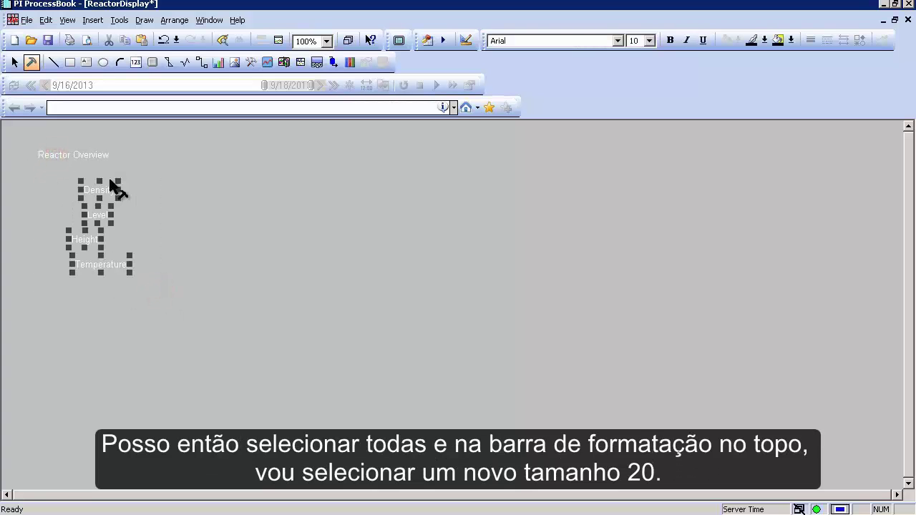
{"action": "left_click", "coordinate": [648, 41]}
{"action": "left_click", "coordinate": [640, 123]}
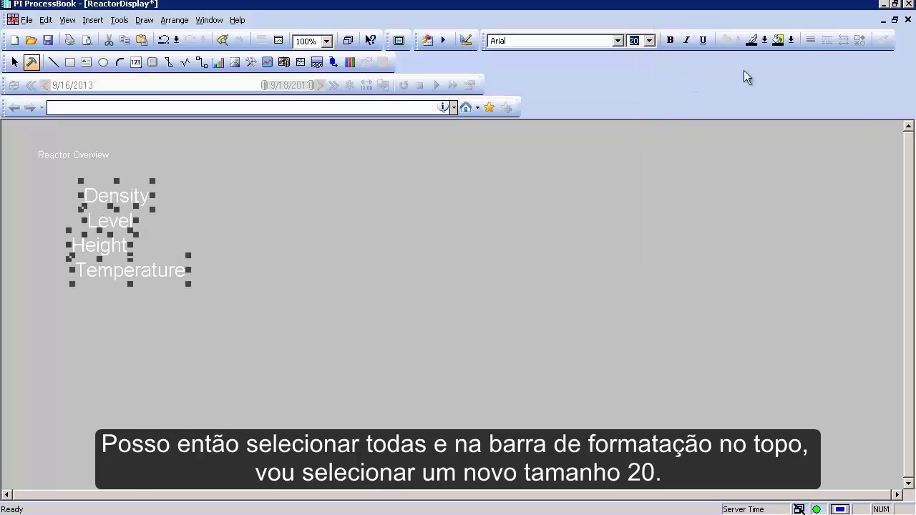
Step: Try black and blue as the text colour of the four labels and settle on black
{"action": "left_click", "coordinate": [765, 41]}
{"action": "left_click", "coordinate": [810, 83]}
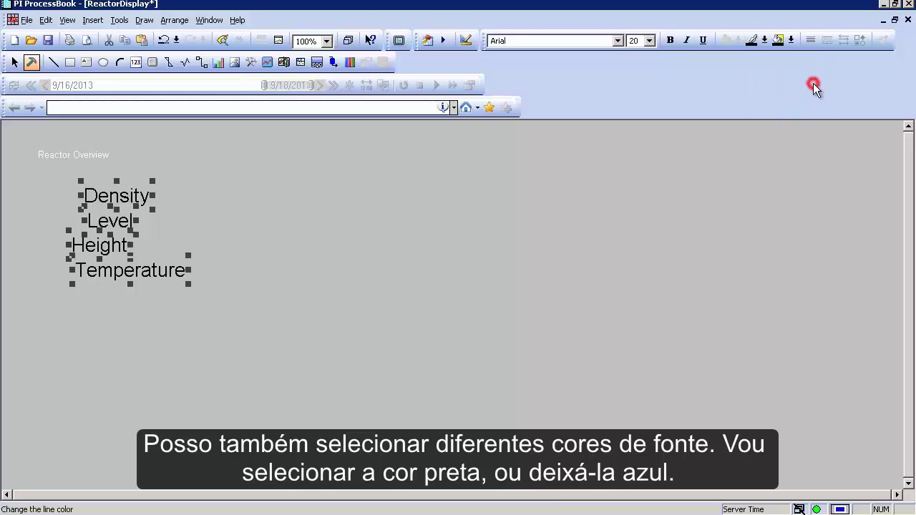
{"action": "left_click", "coordinate": [764, 40]}
{"action": "left_click", "coordinate": [811, 64]}
{"action": "left_click", "coordinate": [765, 40]}
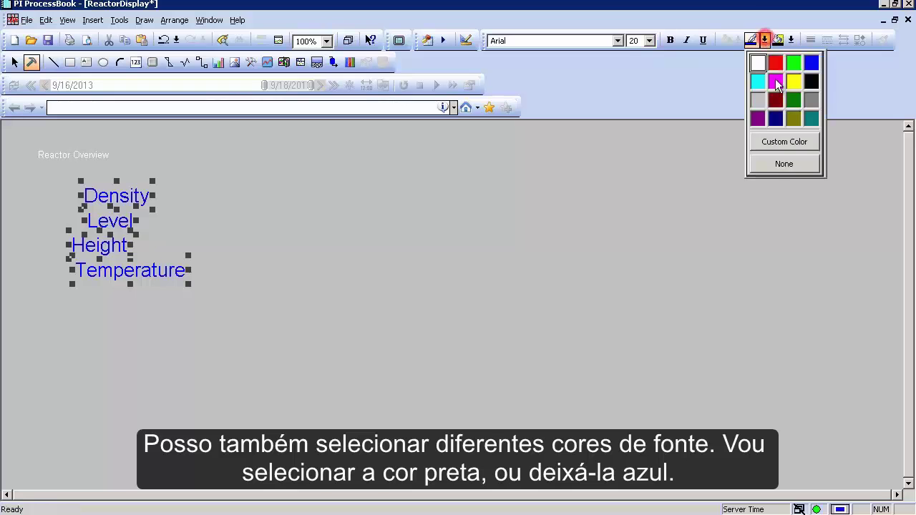
{"action": "left_click", "coordinate": [812, 80]}
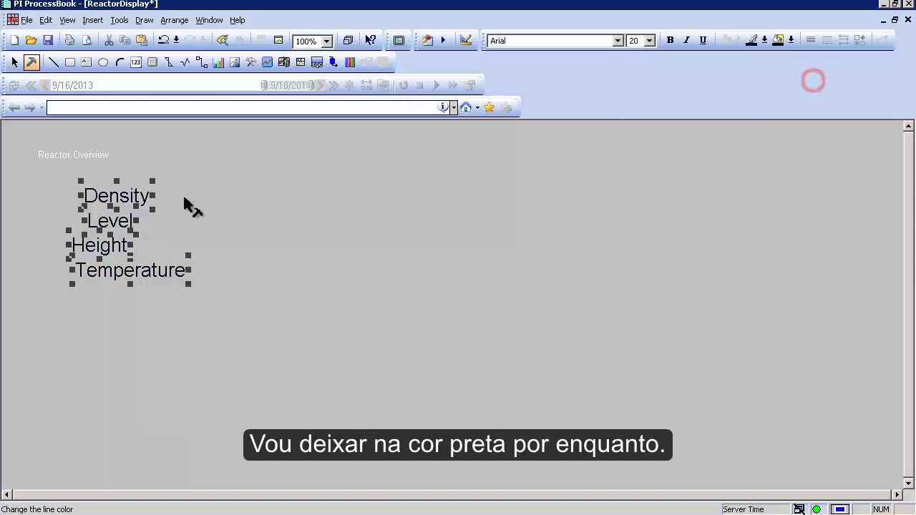
{"action": "left_click", "coordinate": [108, 208]}
{"action": "left_click", "coordinate": [192, 242]}
Step: Move the Reactor Overview title closer to the display's upper-left corner and keep it selected
{"action": "left_click_drag", "start_coordinate": [69, 154], "coordinate": [47, 145]}
{"action": "left_click", "coordinate": [45, 180]}
{"action": "left_click", "coordinate": [61, 140]}
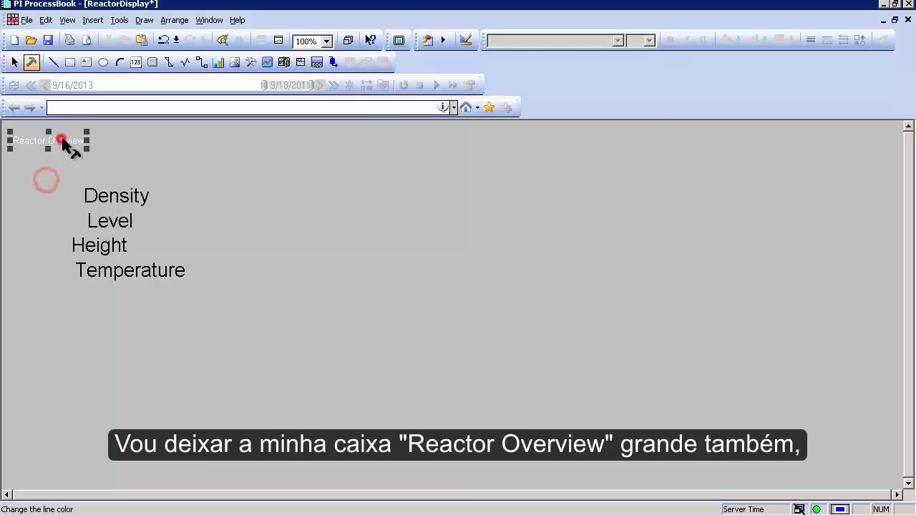
Step: Set the font size of the Reactor Overview title to 20
{"action": "left_click", "coordinate": [650, 41]}
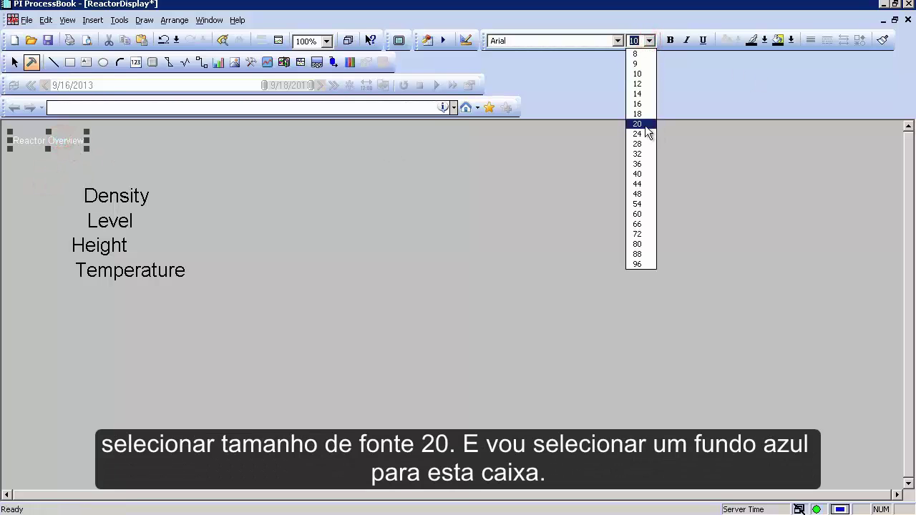
{"action": "left_click", "coordinate": [644, 126]}
{"action": "left_click", "coordinate": [328, 210]}
{"action": "left_click", "coordinate": [91, 140]}
{"action": "left_click", "coordinate": [27, 192]}
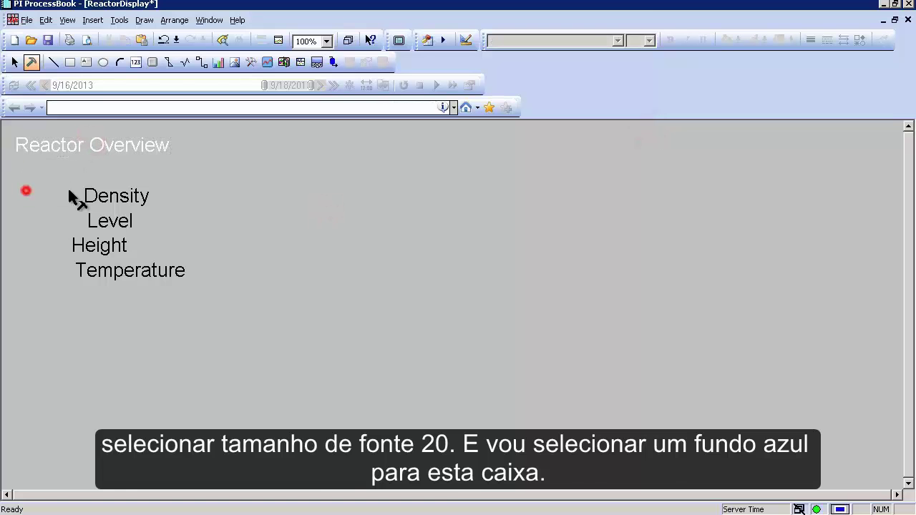
Step: Draw a wide, flat blue rectangle across the display below the title and move it up so it overlaps the title's lower edge
{"action": "left_click", "coordinate": [67, 63]}
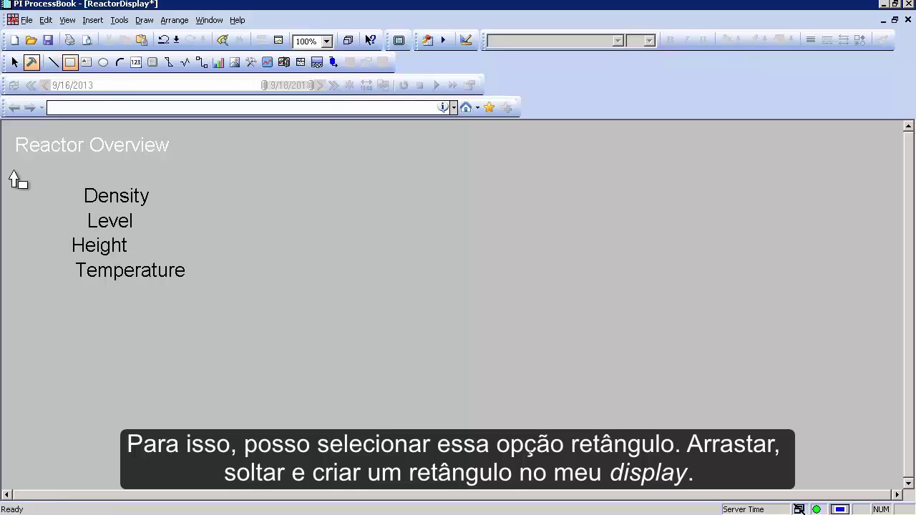
{"action": "left_click_drag", "start_coordinate": [13, 172], "coordinate": [108, 181]}
{"action": "left_click_drag", "start_coordinate": [747, 223], "coordinate": [774, 211]}
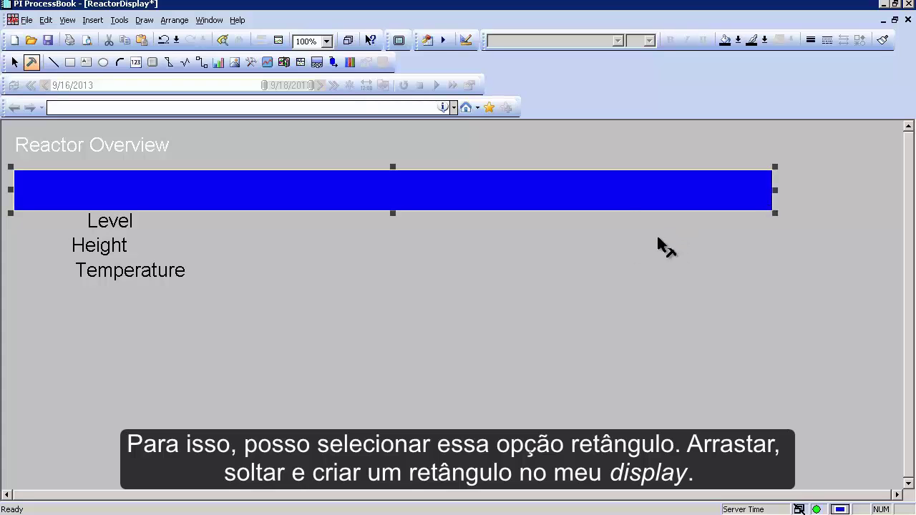
{"action": "mouse_move", "coordinate": [615, 200]}
{"action": "left_mouse_down"}
{"action": "mouse_move", "coordinate": [607, 159]}
{"action": "mouse_move", "coordinate": [609, 204]}
{"action": "left_mouse_up"}
{"action": "left_click_drag", "start_coordinate": [606, 201], "coordinate": [613, 223]}
{"action": "left_click_drag", "start_coordinate": [138, 211], "coordinate": [181, 174]}
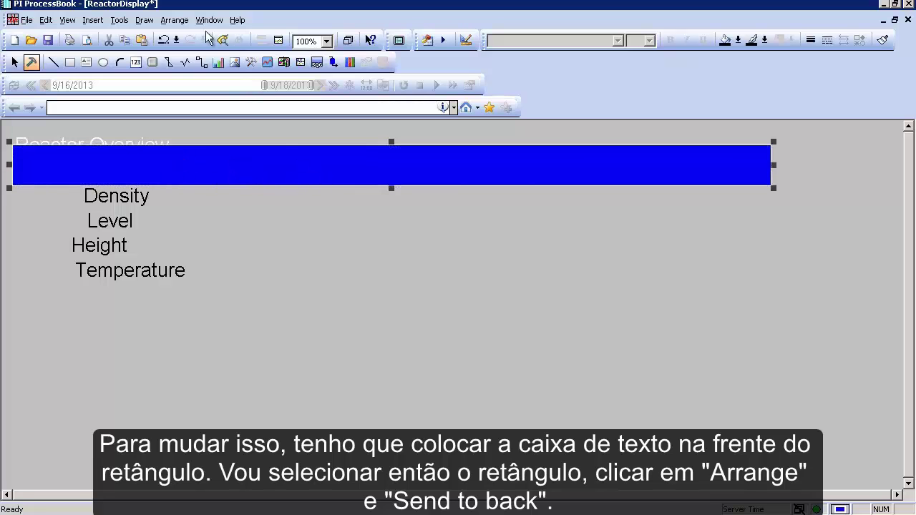
Step: Send the blue rectangle to the back and shift it up so it forms a bar behind the Reactor Overview title
{"action": "left_click", "coordinate": [174, 21]}
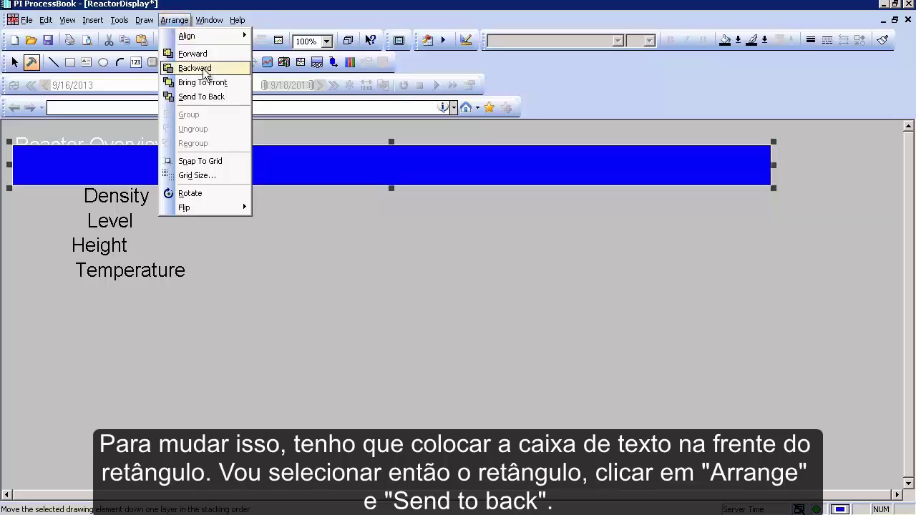
{"action": "left_click", "coordinate": [213, 97]}
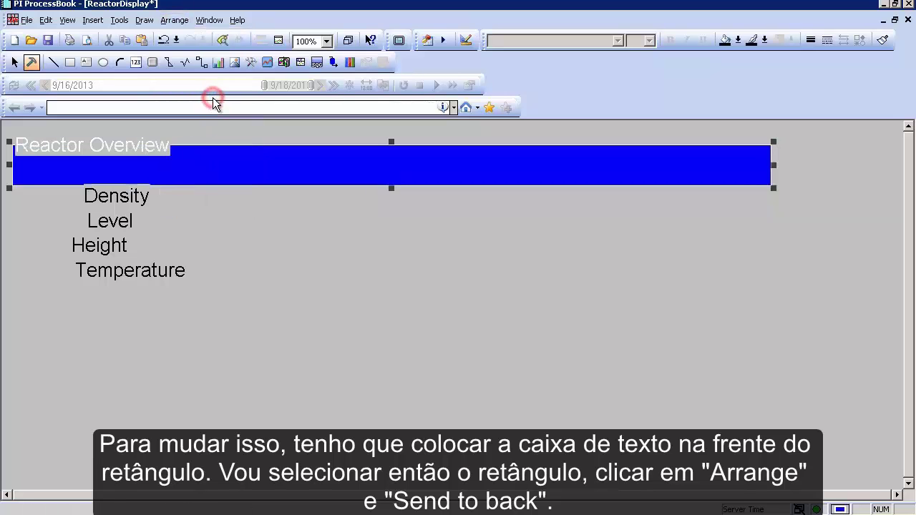
{"action": "left_click_drag", "start_coordinate": [210, 174], "coordinate": [206, 152]}
{"action": "left_click", "coordinate": [213, 198]}
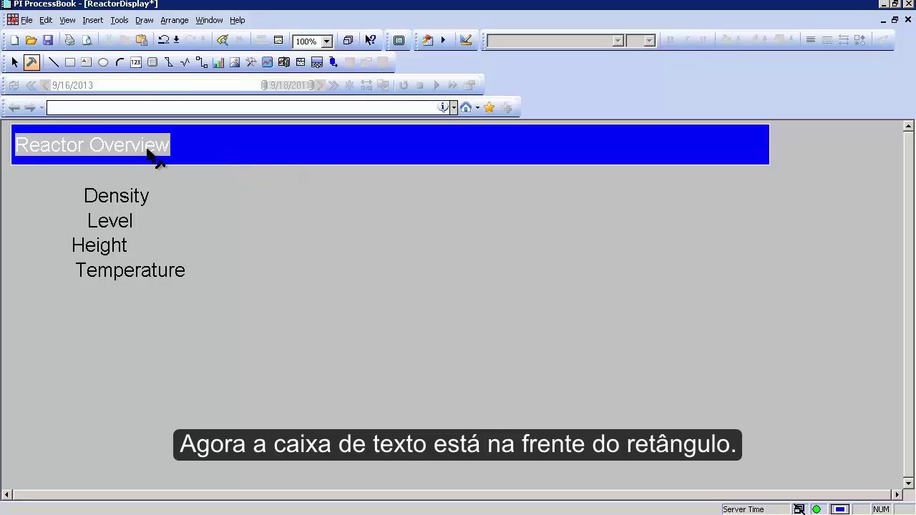
Step: Set the background colour of the Reactor Overview title to None
{"action": "left_click", "coordinate": [150, 152]}
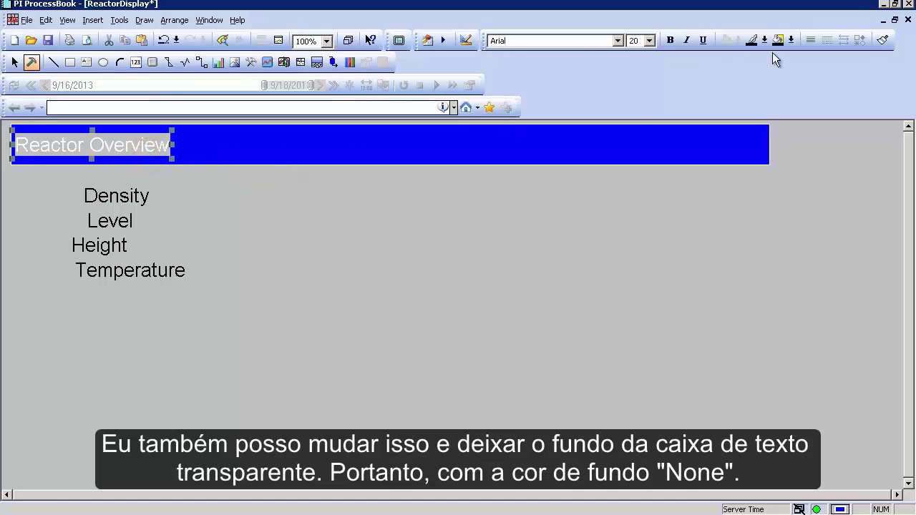
{"action": "left_click", "coordinate": [791, 40]}
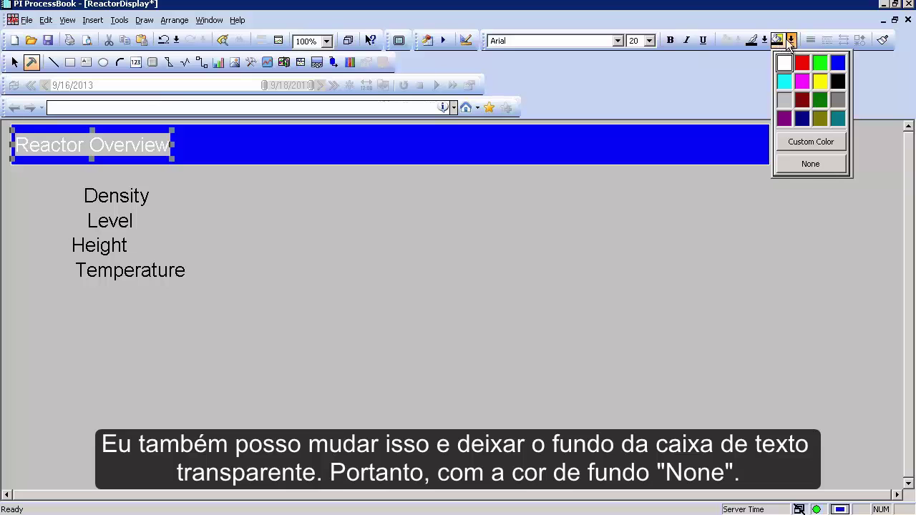
{"action": "left_click", "coordinate": [810, 164]}
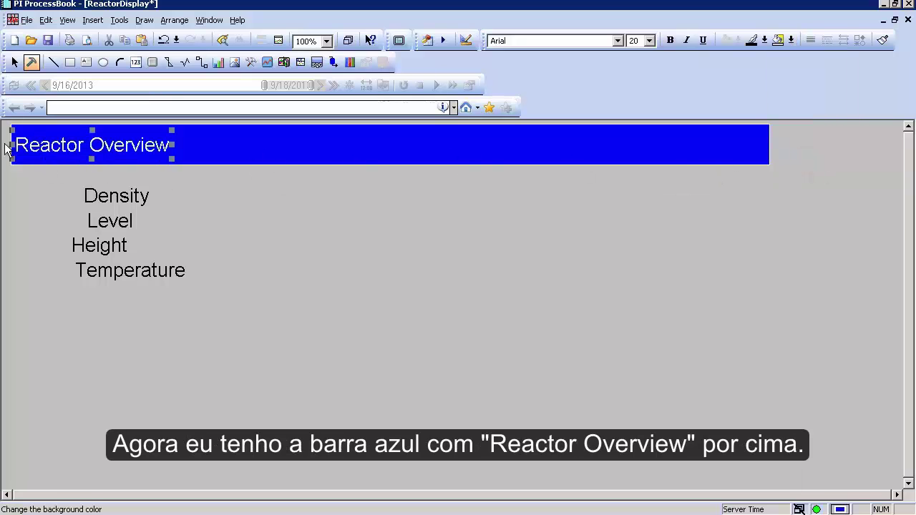
{"action": "left_click", "coordinate": [16, 179]}
Step: Fine-tune the Reactor Overview title's position inside the blue bar, shifting it slightly right from the bar's left edge
{"action": "left_click", "coordinate": [47, 148]}
{"action": "left_click", "coordinate": [33, 178]}
{"action": "left_click_drag", "start_coordinate": [56, 147], "coordinate": [52, 144]}
{"action": "left_click", "coordinate": [31, 196]}
{"action": "left_click", "coordinate": [53, 146]}
{"action": "left_click", "coordinate": [33, 192]}
Step: Move the Temperature label slightly down and left, and nudge the Height and Level labels right towards a common right edge
{"action": "left_click_drag", "start_coordinate": [162, 274], "coordinate": [142, 280]}
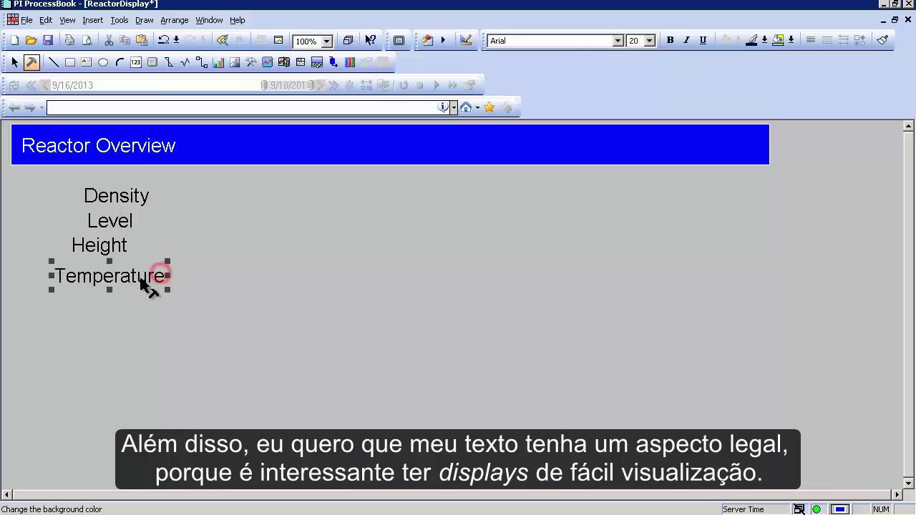
{"action": "left_click", "coordinate": [115, 246]}
{"action": "key", "text": "Right"}
{"action": "key", "text": "Right"}
{"action": "key", "text": "Right"}
{"action": "key", "text": "Right"}
{"action": "key", "text": "Right"}
{"action": "key", "text": "Right"}
{"action": "key", "text": "Right"}
{"action": "key", "text": "Right"}
{"action": "key", "text": "Right"}
{"action": "key", "text": "Right"}
{"action": "key", "text": "Right"}
{"action": "key", "text": "Right"}
{"action": "key", "text": "Right"}
{"action": "key", "text": "Right"}
{"action": "key", "text": "Right"}
{"action": "key", "text": "Right"}
{"action": "key", "text": "Right"}
{"action": "key", "text": "Right"}
{"action": "key", "text": "Right"}
{"action": "key", "text": "Right"}
{"action": "key", "text": "Right"}
{"action": "key", "text": "Right"}
{"action": "key", "text": "Right"}
{"action": "key", "text": "Right"}
{"action": "key", "text": "Right"}
{"action": "key", "text": "Right"}
{"action": "key", "text": "Right"}
{"action": "key", "text": "Right"}
{"action": "key", "text": "Right"}
{"action": "key", "text": "Right"}
{"action": "key", "text": "Right"}
{"action": "key", "text": "Right"}
{"action": "key", "text": "Right"}
{"action": "key", "text": "Right"}
{"action": "key", "text": "Right"}
{"action": "key", "text": "Right"}
{"action": "key", "text": "Right"}
{"action": "key", "text": "Right"}
{"action": "key", "text": "Right"}
{"action": "key", "text": "Right"}
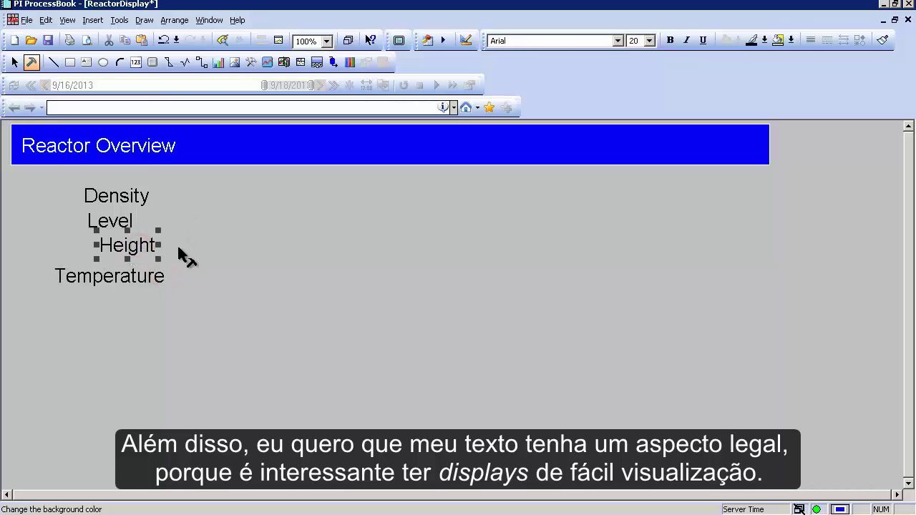
{"action": "left_click", "coordinate": [120, 221]}
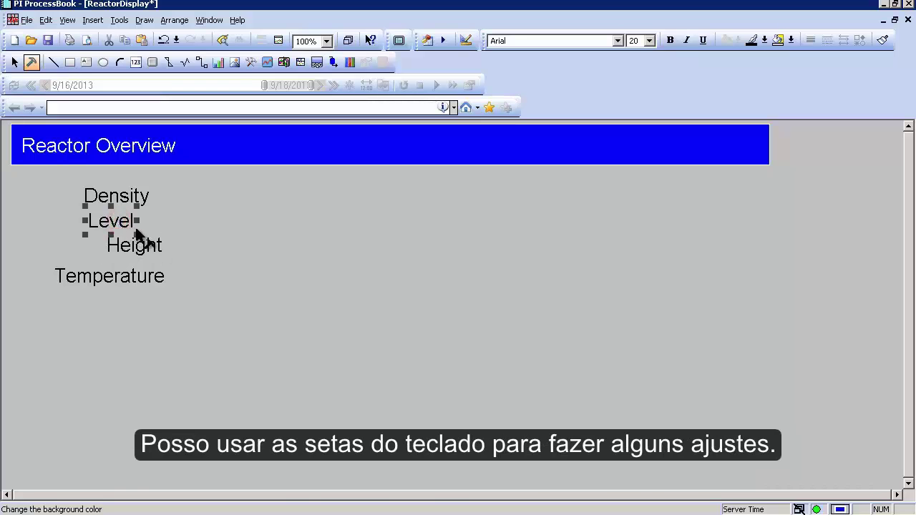
{"action": "key", "text": "Right"}
{"action": "key", "text": "Right"}
{"action": "key", "text": "Right"}
{"action": "key", "text": "Right"}
{"action": "key", "text": "Right"}
{"action": "key", "text": "Right"}
{"action": "key", "text": "Right"}
{"action": "key", "text": "Right"}
{"action": "key", "text": "Right"}
{"action": "key", "text": "Right"}
{"action": "key", "text": "Right"}
{"action": "key", "text": "Right"}
{"action": "key", "text": "Right"}
{"action": "key", "text": "Right"}
{"action": "key", "text": "Right"}
{"action": "key", "text": "Right"}
{"action": "key", "text": "Right"}
{"action": "key", "text": "Right"}
{"action": "key", "text": "Right"}
{"action": "key", "text": "Right"}
Step: Try left alignment on the Density, Level, Height and Temperature labels and settle on right alignment
{"action": "left_click", "coordinate": [146, 297]}
{"action": "left_click_drag", "start_coordinate": [188, 316], "coordinate": [15, 175]}
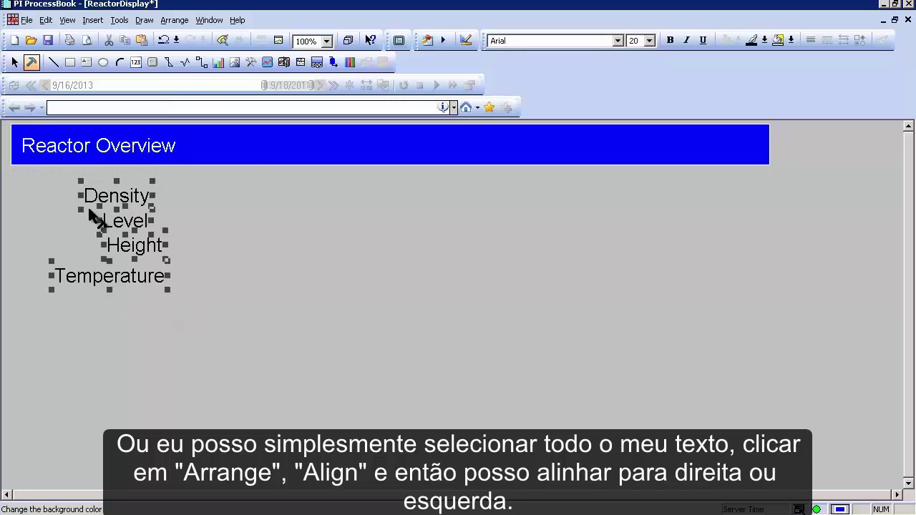
{"action": "left_click", "coordinate": [174, 20]}
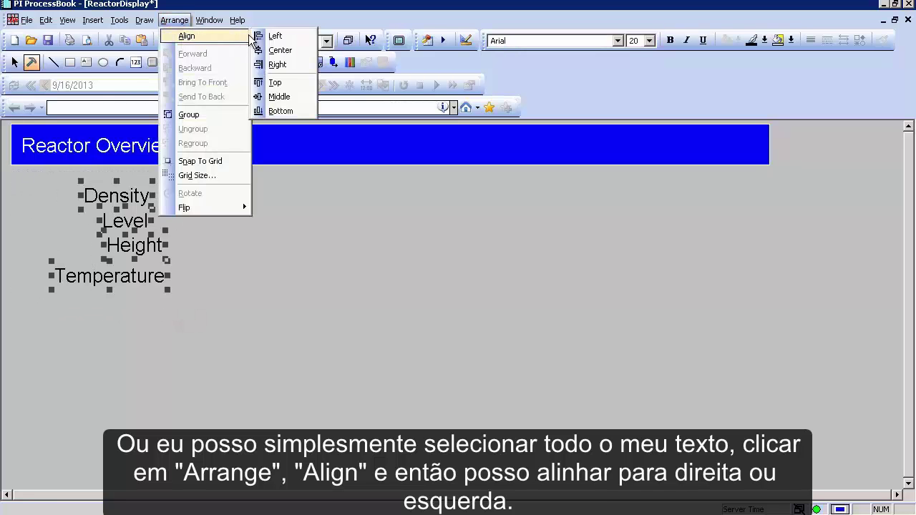
{"action": "left_click", "coordinate": [275, 36]}
{"action": "left_click", "coordinate": [173, 20]}
{"action": "left_click", "coordinate": [214, 36]}
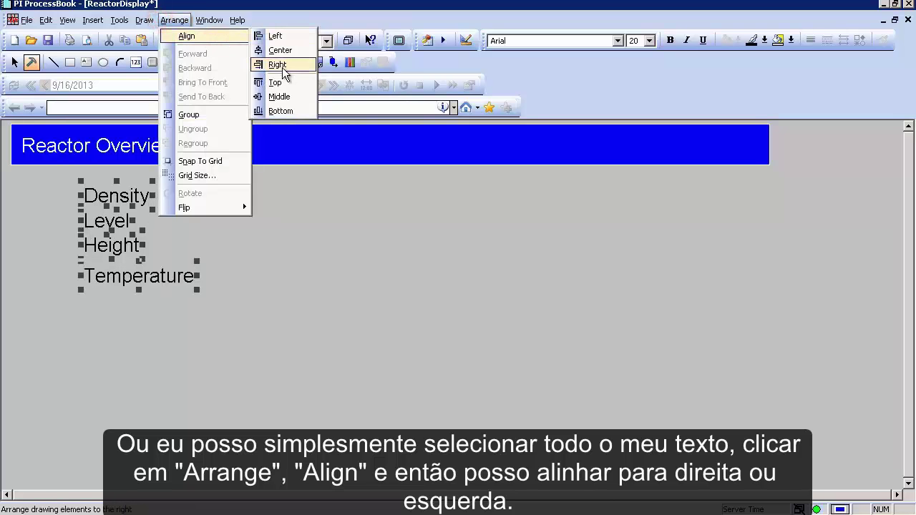
{"action": "left_click", "coordinate": [279, 66]}
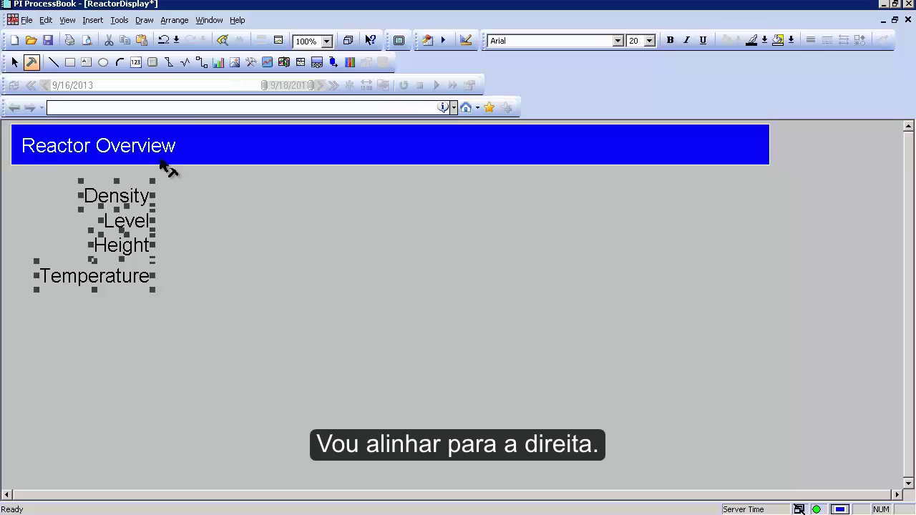
{"action": "left_click", "coordinate": [148, 299]}
Step: Space the four labels evenly in the vertical direction and move them together to the right beneath the blue bar
{"action": "left_click", "coordinate": [133, 198]}
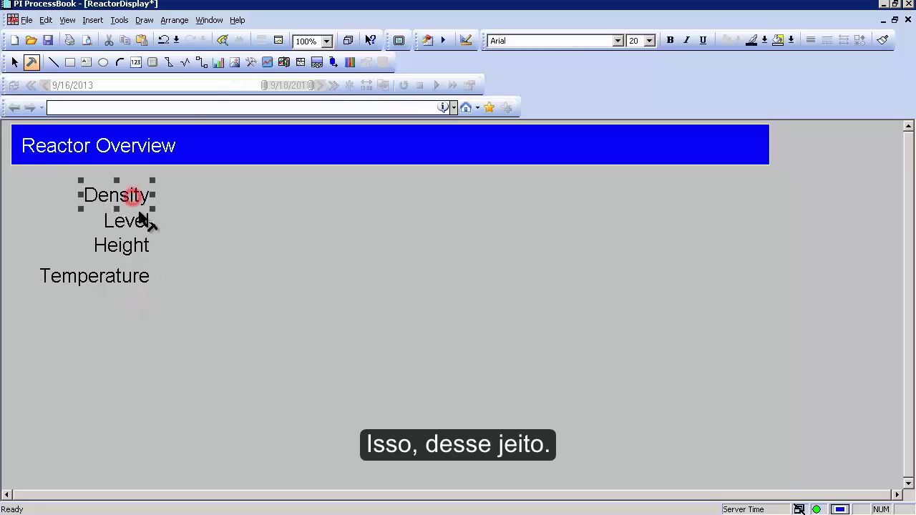
{"action": "left_click_drag", "start_coordinate": [128, 247], "coordinate": [130, 250]}
{"action": "left_click_drag", "start_coordinate": [174, 305], "coordinate": [13, 178]}
{"action": "left_click", "coordinate": [108, 193]}
{"action": "left_click_drag", "start_coordinate": [154, 207], "coordinate": [163, 201]}
{"action": "left_click", "coordinate": [181, 395]}
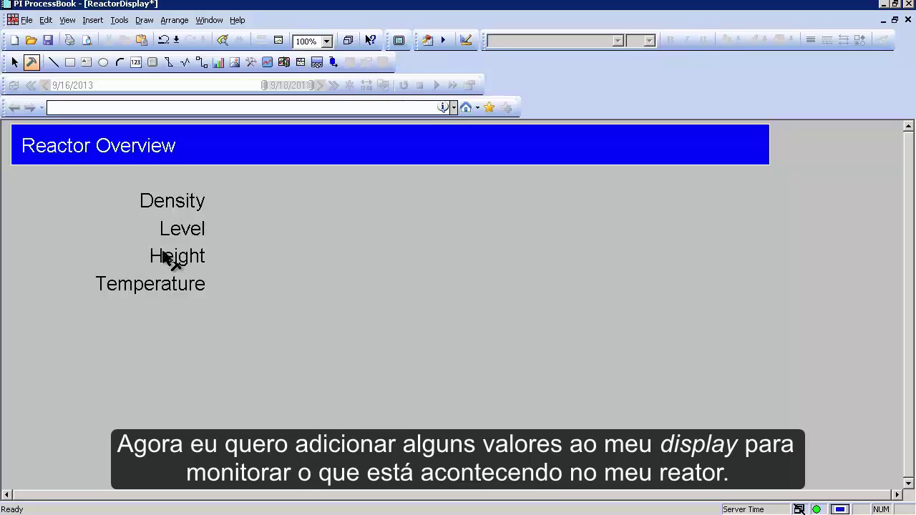
{"action": "left_click", "coordinate": [111, 176]}
Step: Place a Value symbol beside the Density label, choose AF2 as its data source and open the attribute search
{"action": "left_click", "coordinate": [136, 63]}
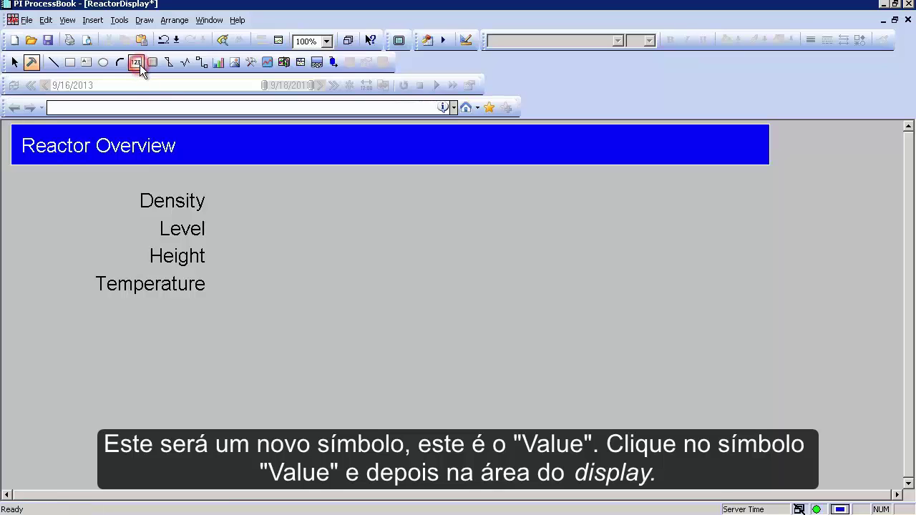
{"action": "left_click", "coordinate": [233, 197]}
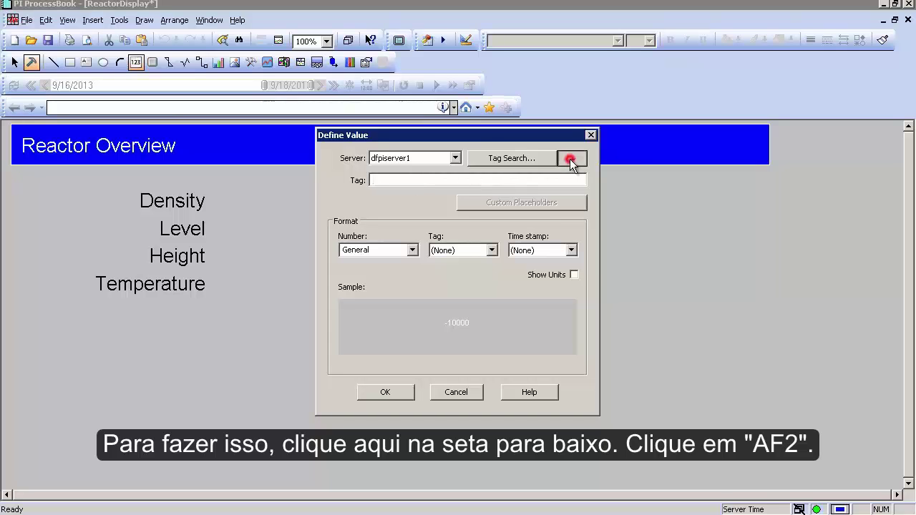
{"action": "left_click", "coordinate": [571, 159]}
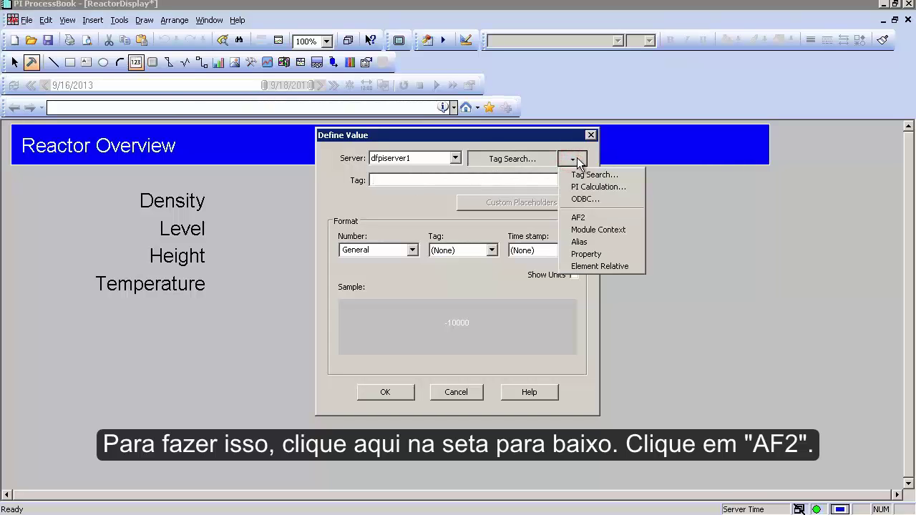
{"action": "left_click", "coordinate": [591, 218]}
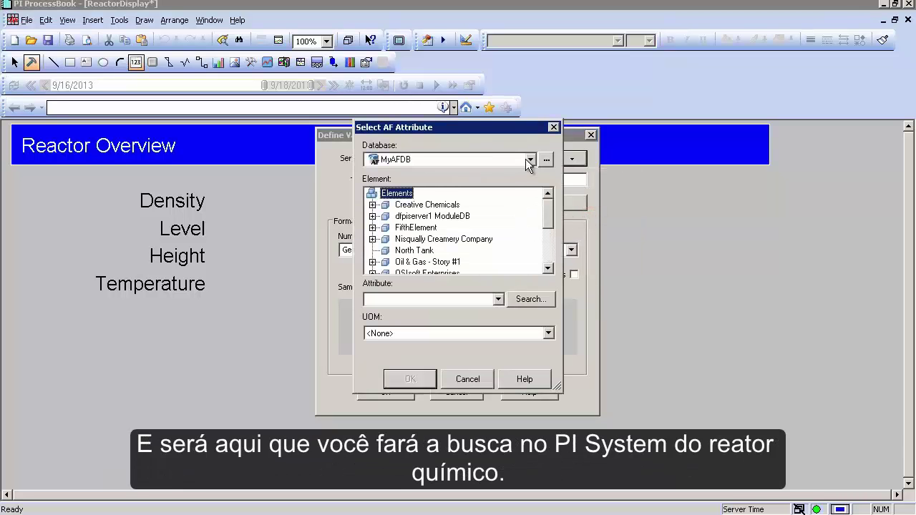
{"action": "left_click", "coordinate": [527, 301]}
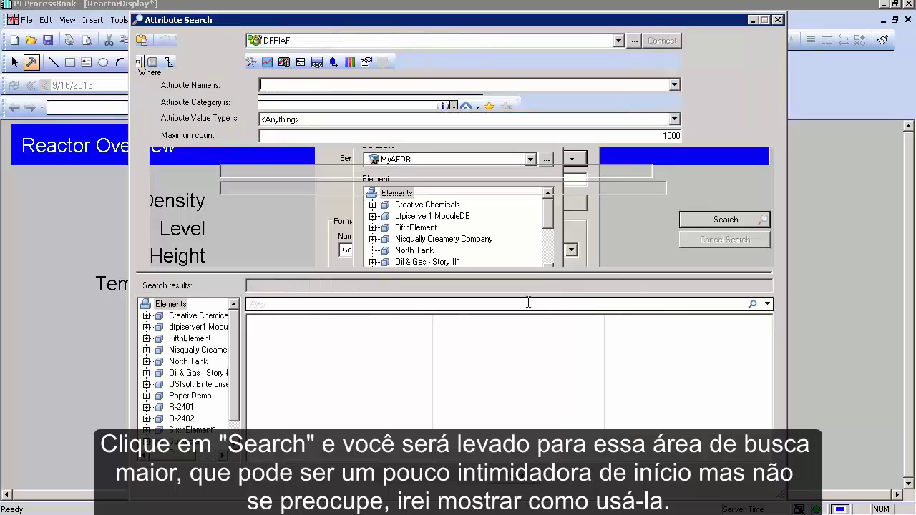
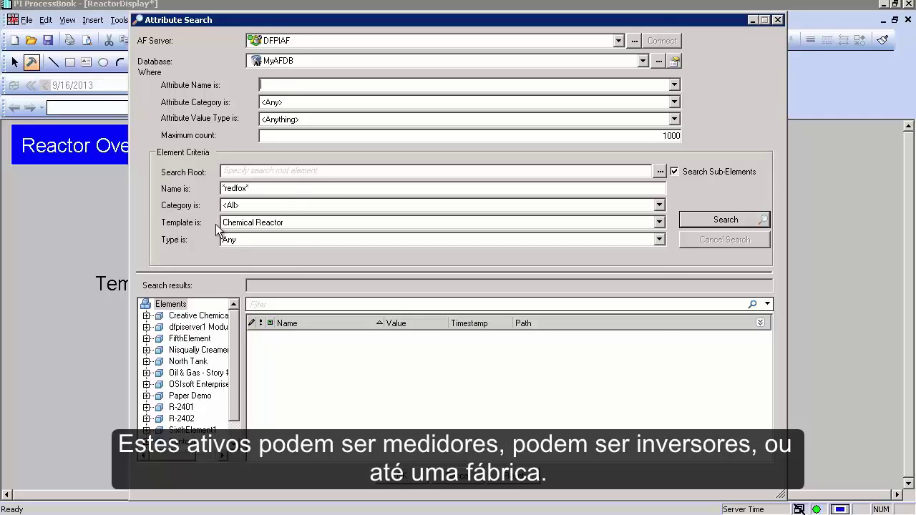
Step: Choose Chemical Reactor as the element template in the attribute search criteria
{"action": "left_click", "coordinate": [266, 222]}
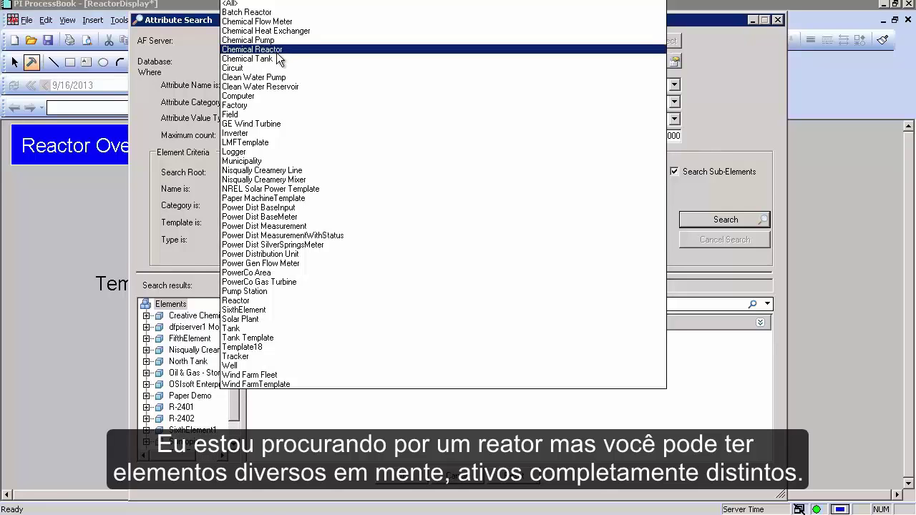
{"action": "left_click", "coordinate": [207, 228]}
{"action": "left_click", "coordinate": [243, 228]}
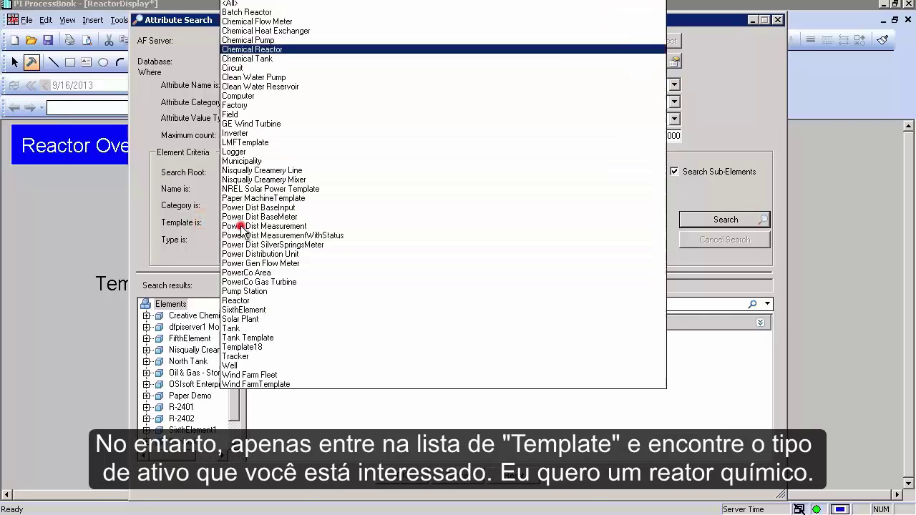
{"action": "left_click", "coordinate": [287, 49]}
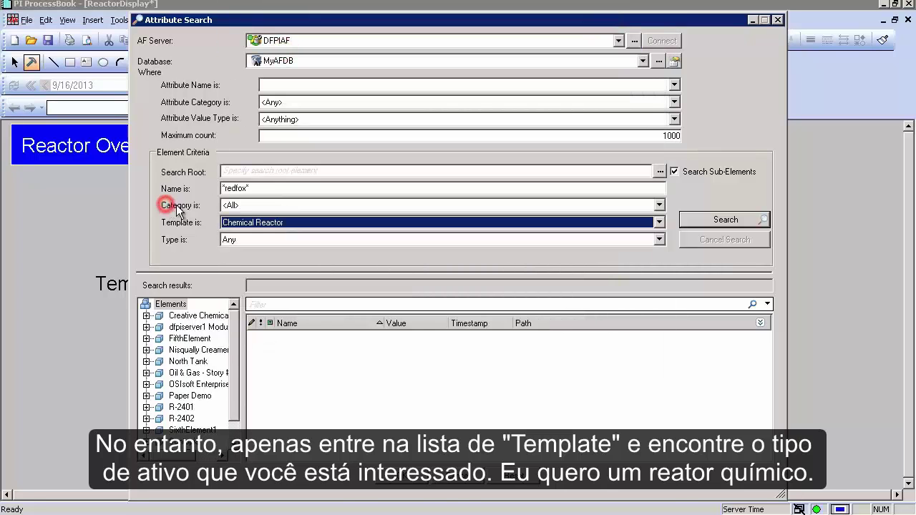
Step: Enter *redfox* as the element name in the search criteria, keeping sub-elements included in the search
{"action": "left_click", "coordinate": [252, 187]}
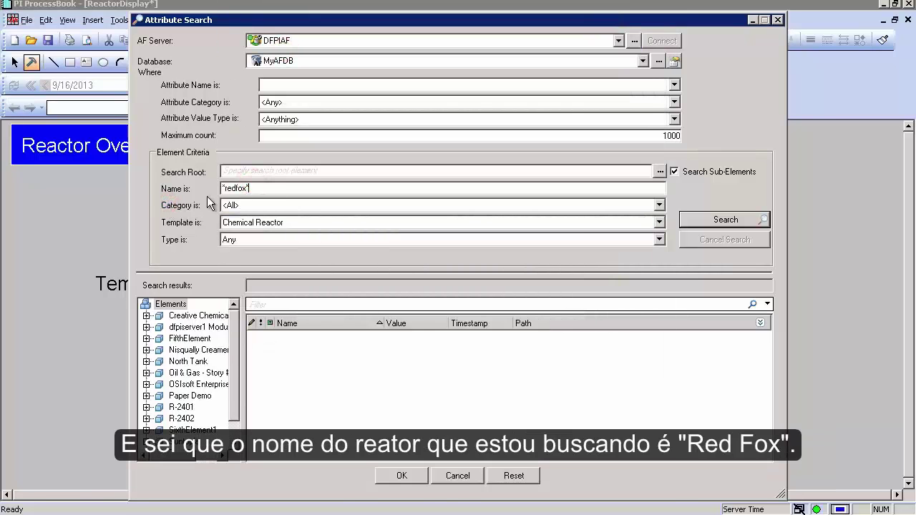
{"action": "left_click_drag", "start_coordinate": [265, 189], "coordinate": [193, 190]}
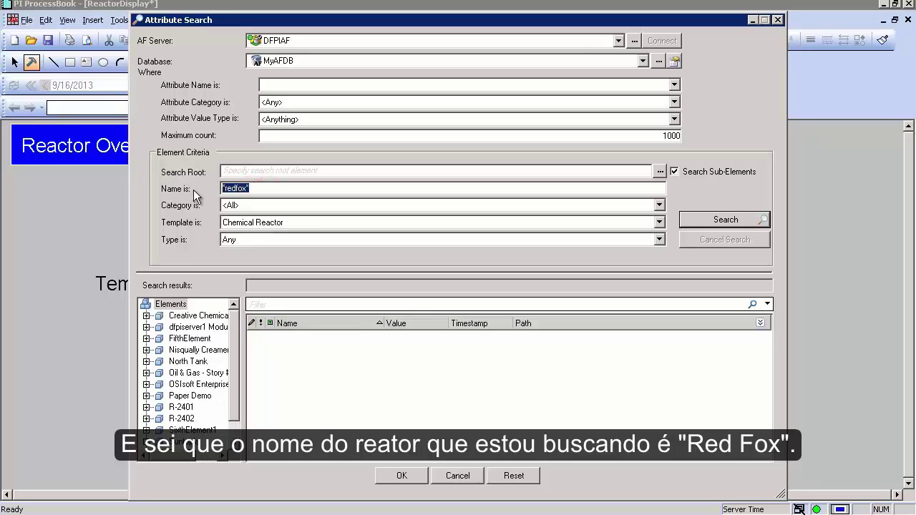
{"action": "type", "text": "*r"}
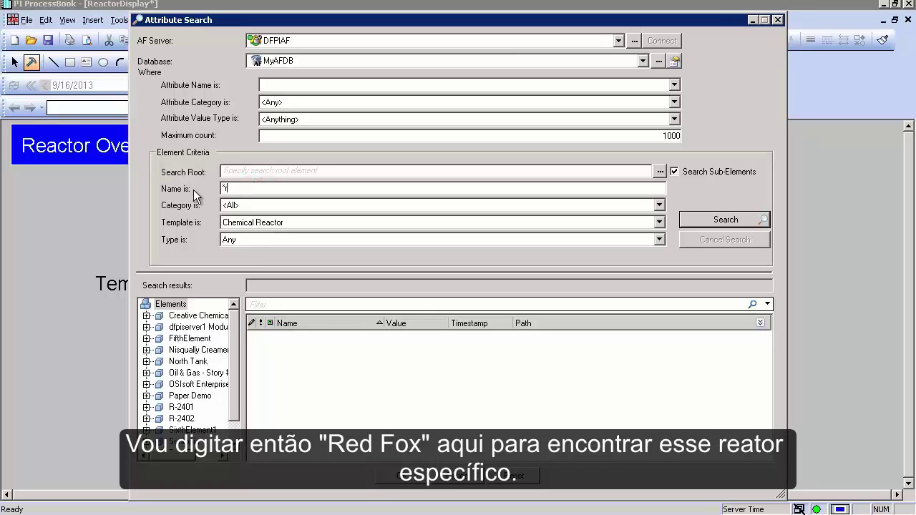
{"action": "type", "text": "edfox*"}
{"action": "left_click", "coordinate": [673, 171]}
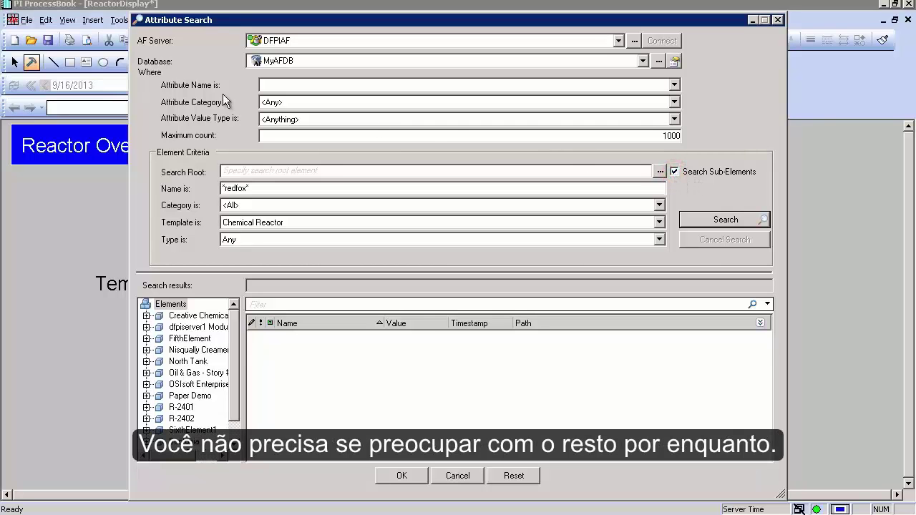
{"action": "mouse_move", "coordinate": [140, 70]}
{"action": "left_mouse_down"}
{"action": "mouse_move", "coordinate": [661, 147]}
{"action": "mouse_move", "coordinate": [744, 150]}
{"action": "left_mouse_up"}
{"action": "mouse_move", "coordinate": [213, 84]}
{"action": "left_mouse_down"}
{"action": "mouse_move", "coordinate": [177, 69]}
{"action": "mouse_move", "coordinate": [676, 118]}
{"action": "left_mouse_up"}
{"action": "left_click_drag", "start_coordinate": [191, 174], "coordinate": [566, 169]}
{"action": "left_click_drag", "start_coordinate": [204, 209], "coordinate": [387, 205]}
{"action": "left_click_drag", "start_coordinate": [213, 242], "coordinate": [341, 241]}
{"action": "left_click_drag", "start_coordinate": [149, 211], "coordinate": [426, 233]}
{"action": "left_click_drag", "start_coordinate": [143, 176], "coordinate": [421, 201]}
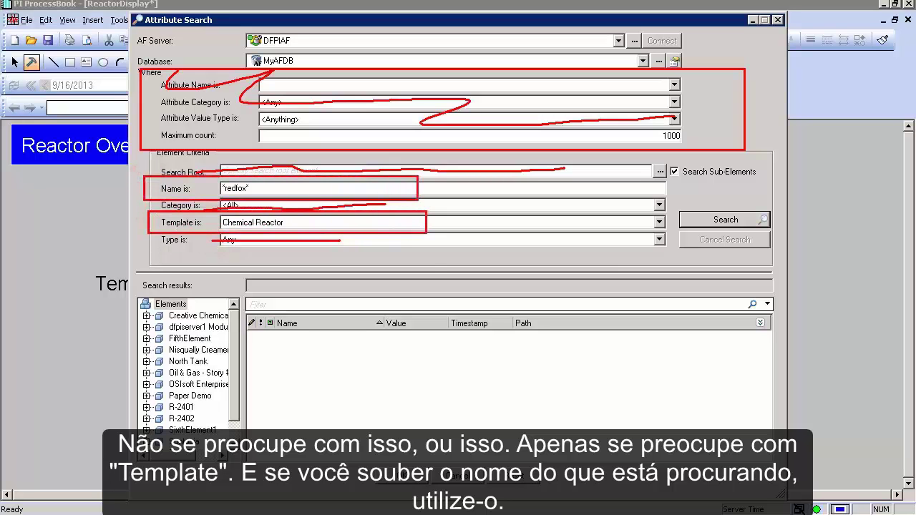
{"action": "key", "text": "Escape"}
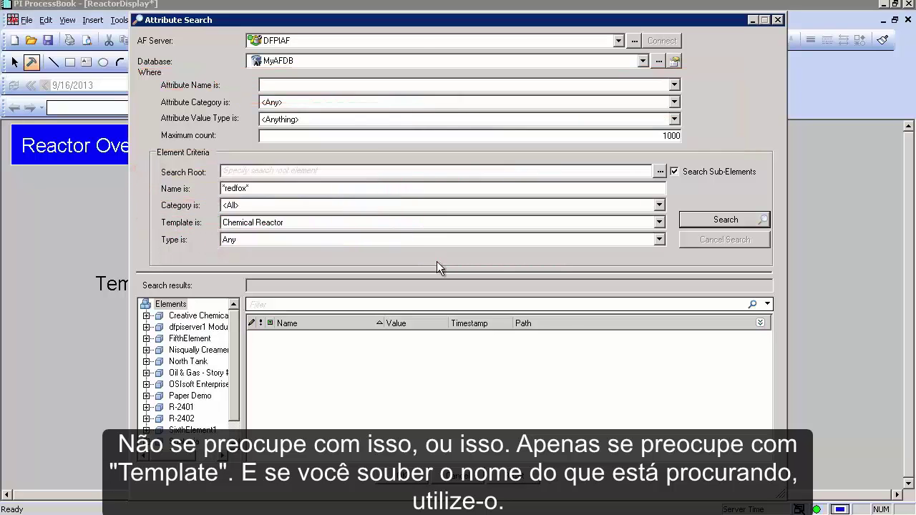
Step: Run the attribute search with the Chemical Reactor template and the *redfox* element name
{"action": "left_click", "coordinate": [723, 217]}
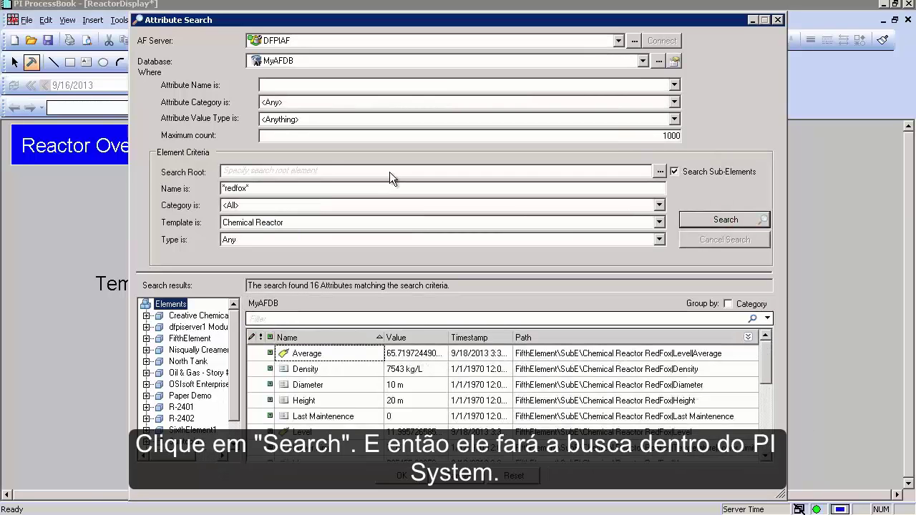
{"action": "left_click_drag", "start_coordinate": [310, 285], "coordinate": [358, 293]}
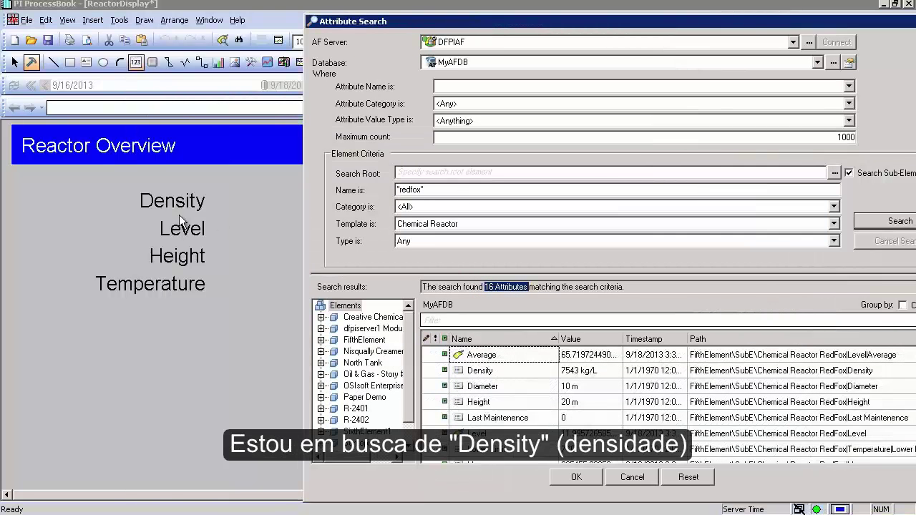
{"action": "key", "text": "ctrl+2"}
{"action": "left_click_drag", "start_coordinate": [97, 169], "coordinate": [258, 225]}
{"action": "left_click_drag", "start_coordinate": [423, 360], "coordinate": [573, 380]}
{"action": "left_click_drag", "start_coordinate": [453, 372], "coordinate": [352, 372]}
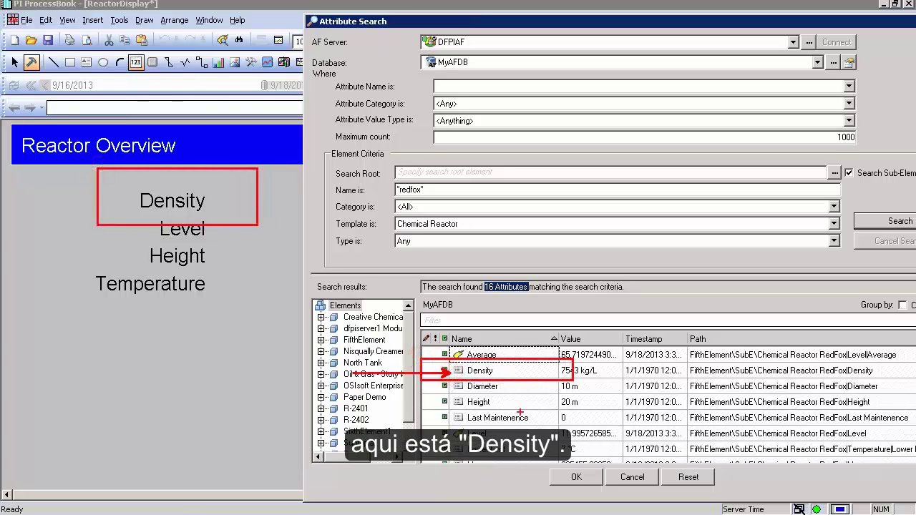
{"action": "key", "text": "Escape"}
Step: Assign the Density attribute of Chemical Reactor RedFox to the Value symbol and turn on Show Units
{"action": "left_click", "coordinate": [499, 373]}
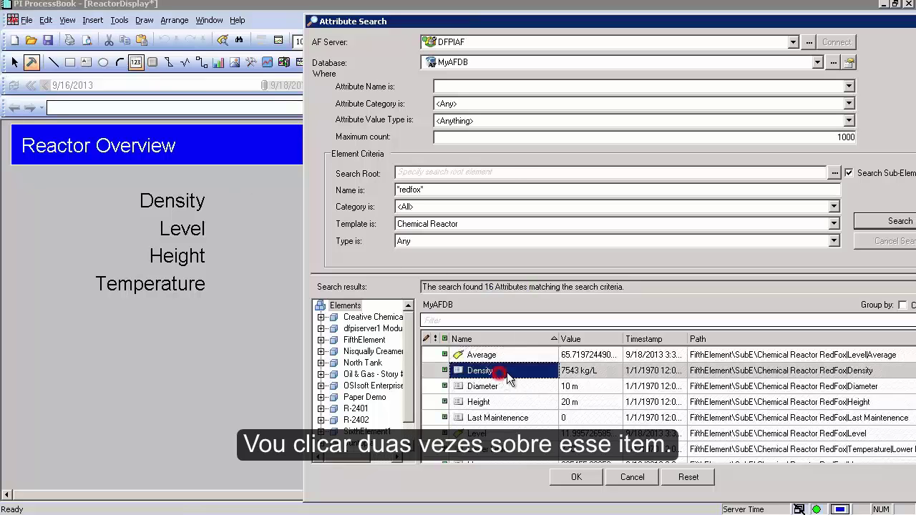
{"action": "double_click", "coordinate": [532, 370]}
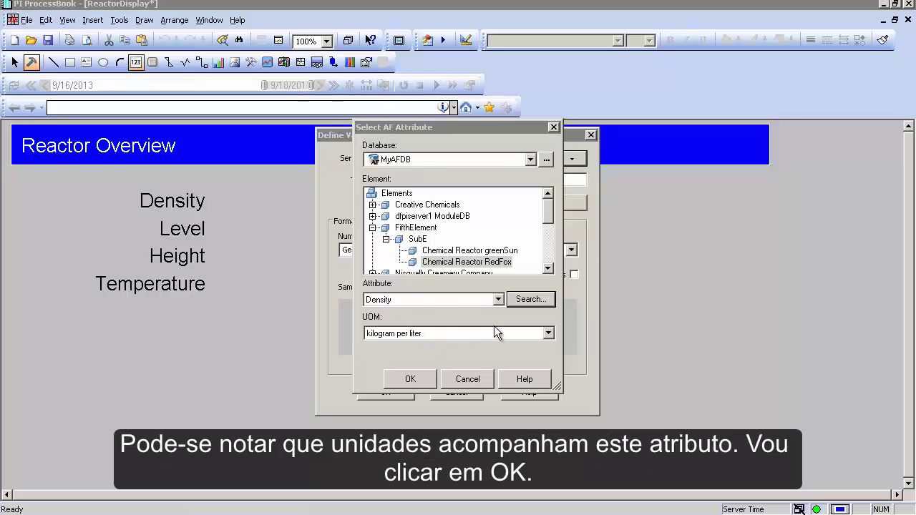
{"action": "left_click", "coordinate": [410, 378]}
{"action": "left_click_drag", "start_coordinate": [375, 129], "coordinate": [404, 126]}
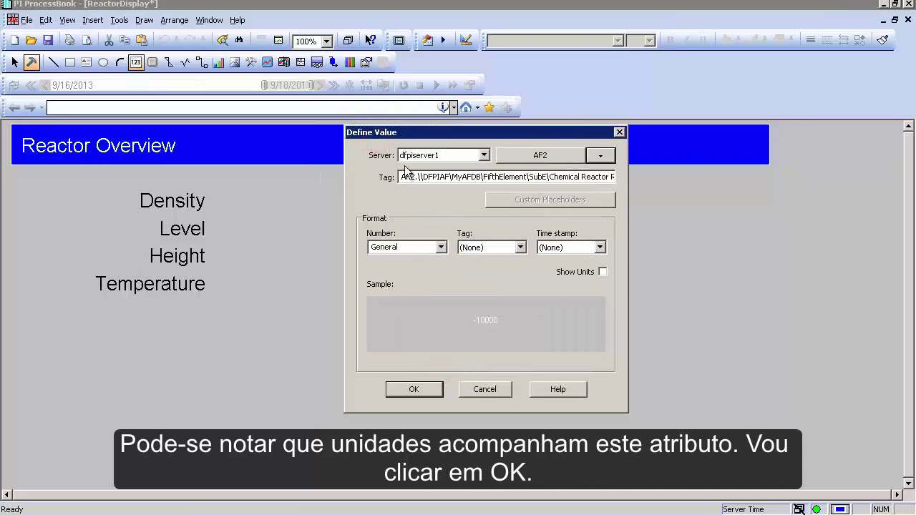
{"action": "left_click", "coordinate": [603, 273]}
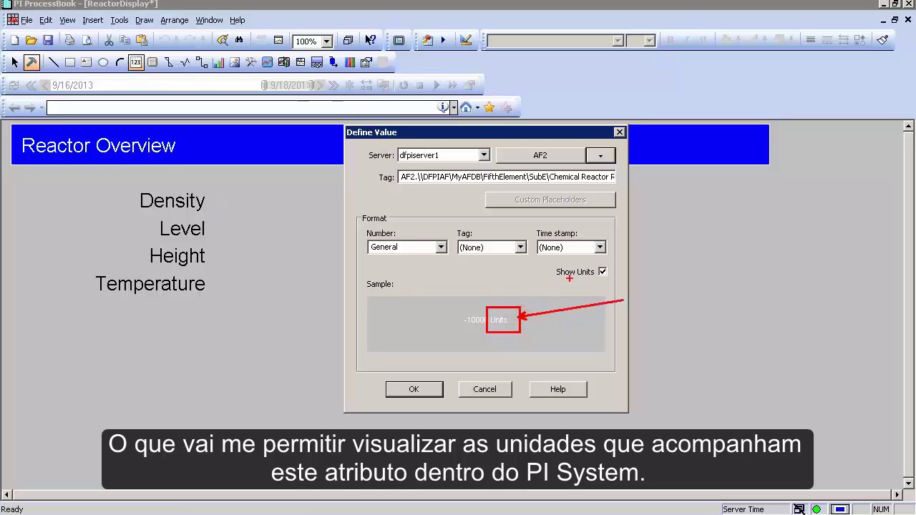
{"action": "left_click", "coordinate": [414, 389]}
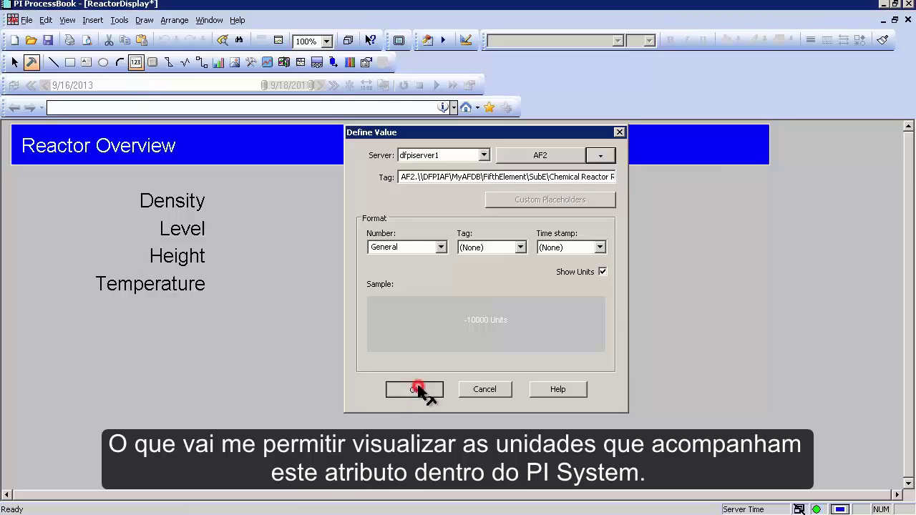
{"action": "left_click", "coordinate": [275, 218]}
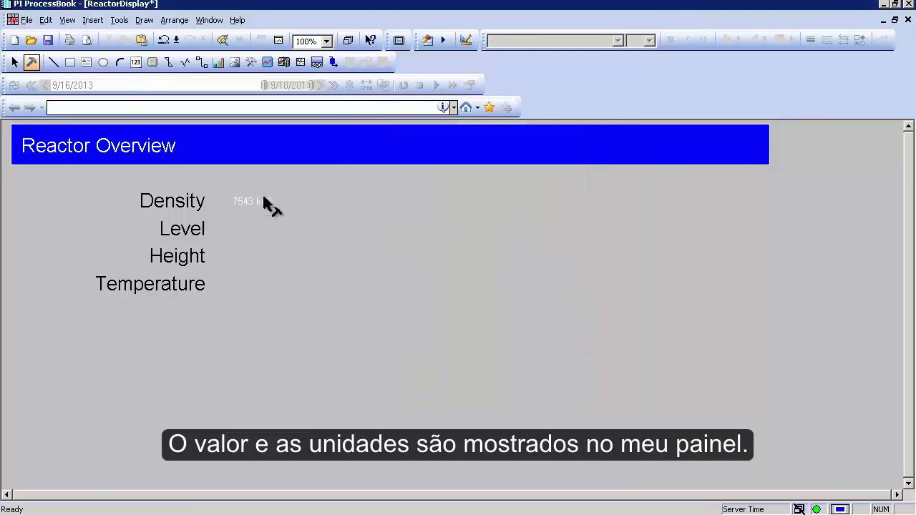
Step: Place a Value symbol beside the Level label, choose AF2 as its data source and open the attribute search
{"action": "left_click", "coordinate": [257, 218]}
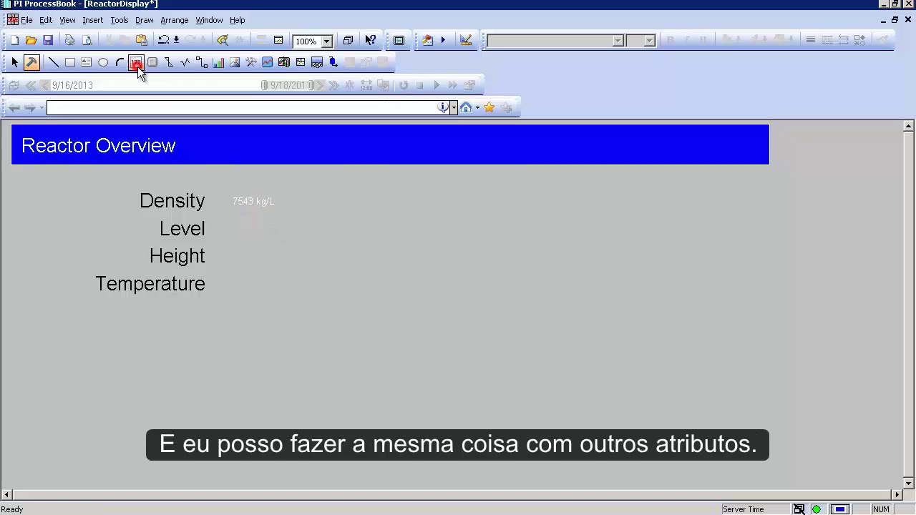
{"action": "left_click", "coordinate": [242, 224]}
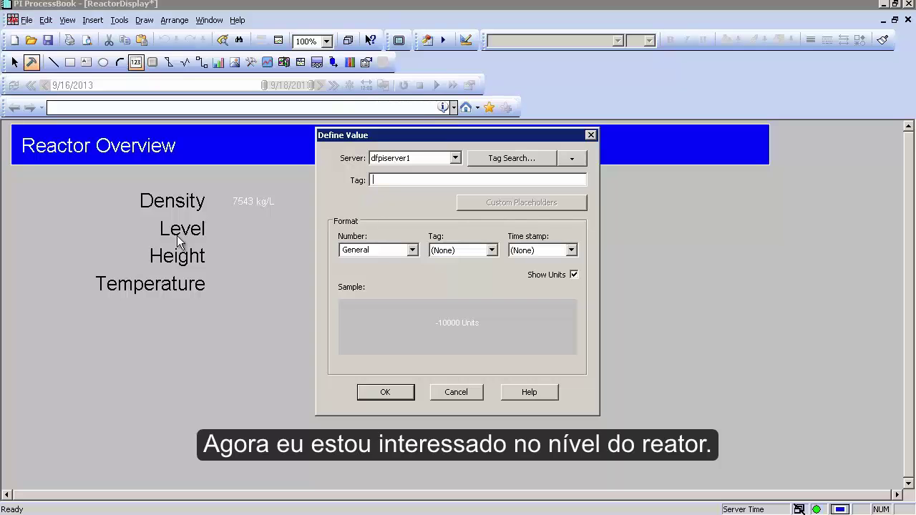
{"action": "left_click", "coordinate": [562, 162]}
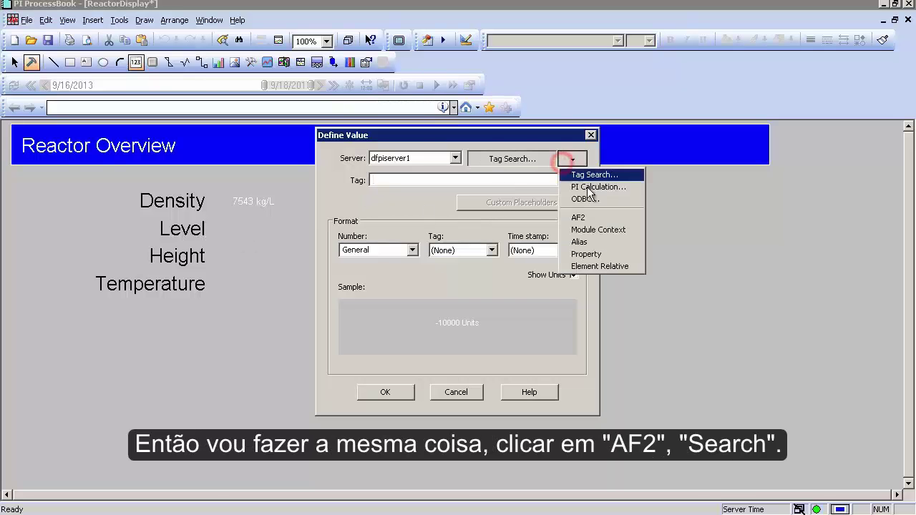
{"action": "left_click", "coordinate": [588, 214]}
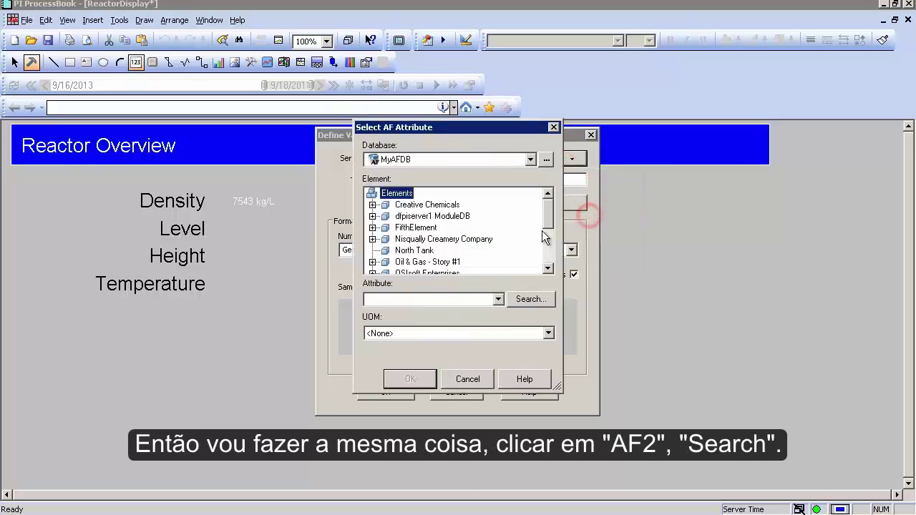
{"action": "left_click", "coordinate": [527, 298]}
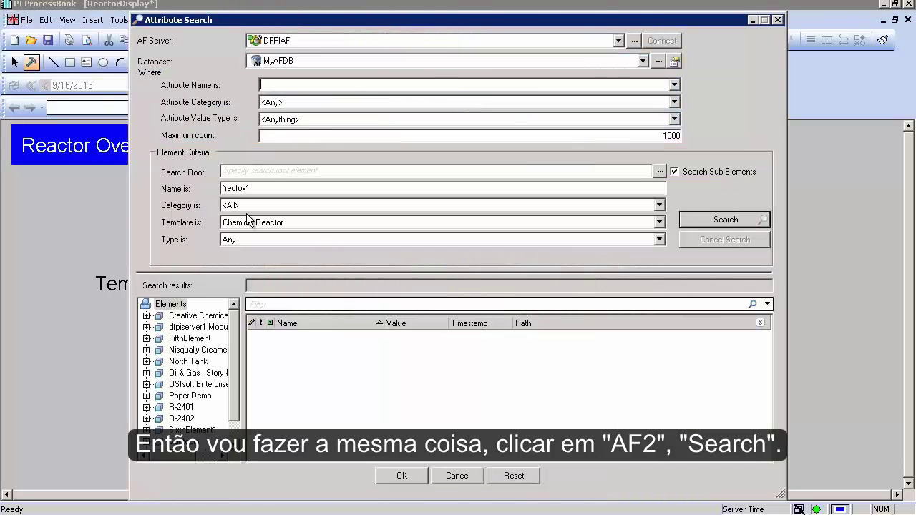
Step: Run the attribute search using the Chemical Reactor template and *redfox* as the element name
{"action": "left_click", "coordinate": [247, 227]}
{"action": "left_click", "coordinate": [272, 56]}
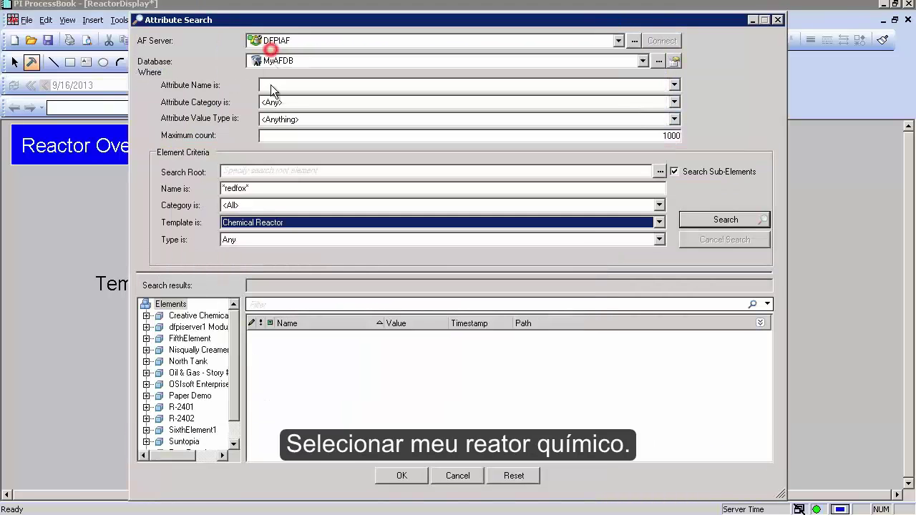
{"action": "left_click", "coordinate": [250, 187]}
{"action": "type", "text": "*red"}
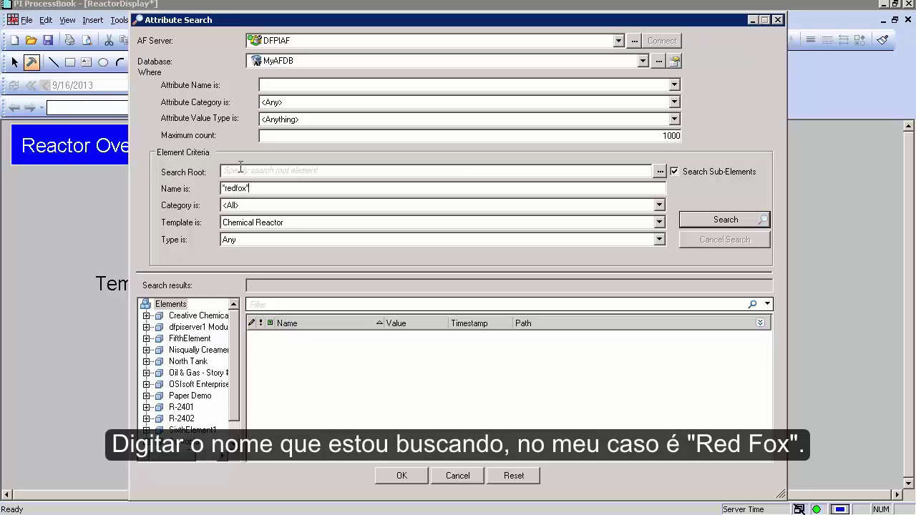
{"action": "left_click", "coordinate": [755, 224]}
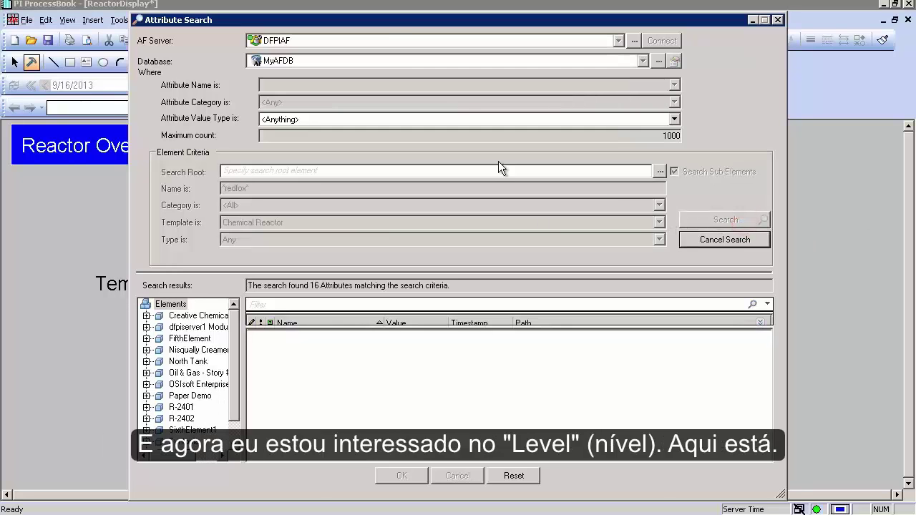
Step: Assign RedFox's Level attribute to the new Value symbol with Show Units on and align the symbol with the Level label
{"action": "left_click_drag", "start_coordinate": [377, 20], "coordinate": [501, 24]}
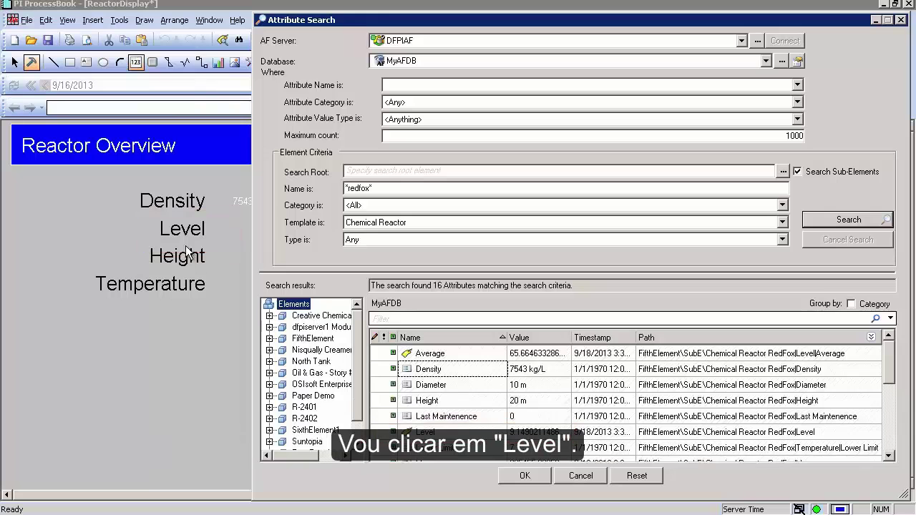
{"action": "double_click", "coordinate": [433, 433]}
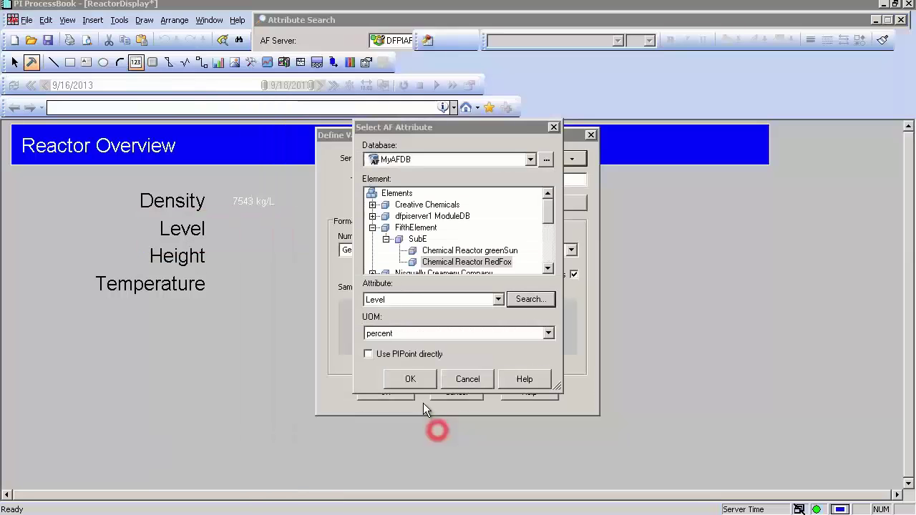
{"action": "left_click", "coordinate": [411, 379]}
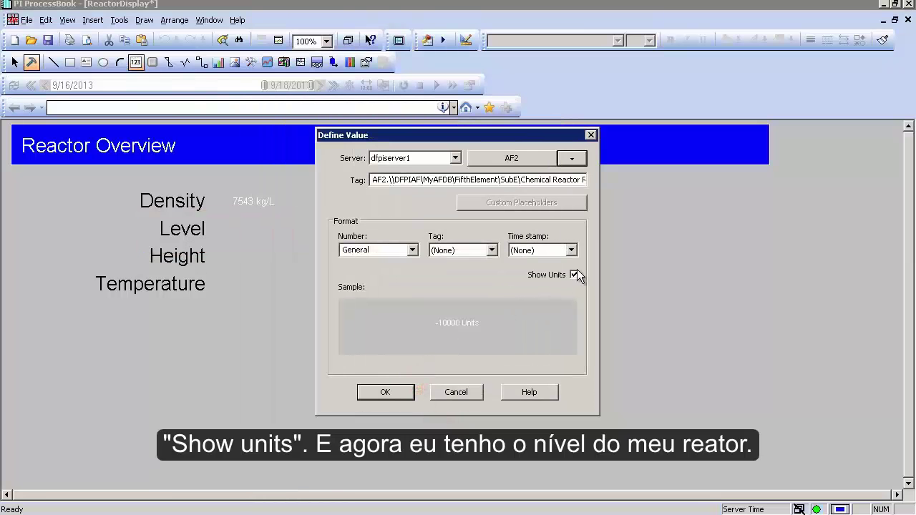
{"action": "left_click", "coordinate": [387, 392]}
{"action": "left_click", "coordinate": [258, 254]}
{"action": "left_click_drag", "start_coordinate": [266, 224], "coordinate": [261, 230]}
{"action": "left_click", "coordinate": [265, 273]}
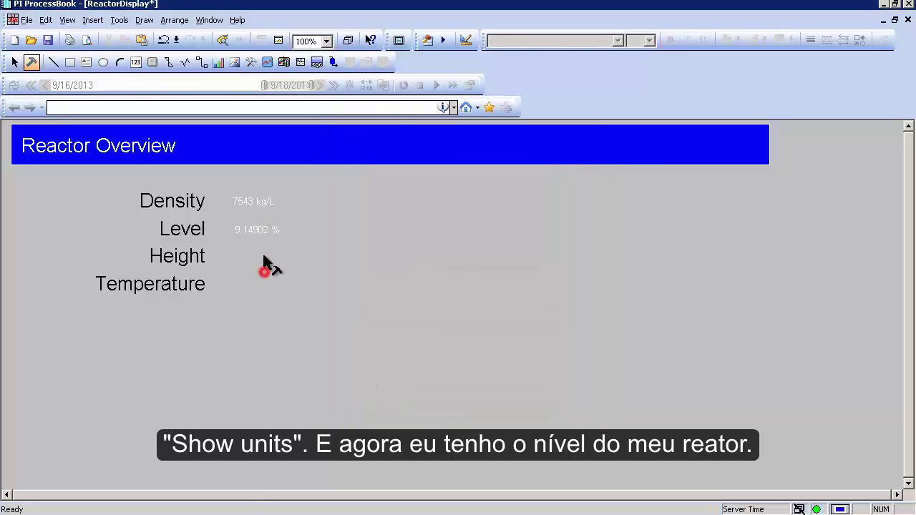
Step: Copy the Density and Level values together and position the copies beside the Height and Temperature labels
{"action": "left_click_drag", "start_coordinate": [315, 269], "coordinate": [215, 179]}
{"action": "key", "text": "ctrl+c"}
{"action": "key", "text": "ctrl+v"}
{"action": "left_click_drag", "start_coordinate": [322, 274], "coordinate": [238, 251]}
{"action": "left_click", "coordinate": [259, 338]}
Step: Edit the value beside Height, choose AF2 as its data source and search for the *redfox* Chemical Reactor attributes
{"action": "double_click", "coordinate": [247, 252]}
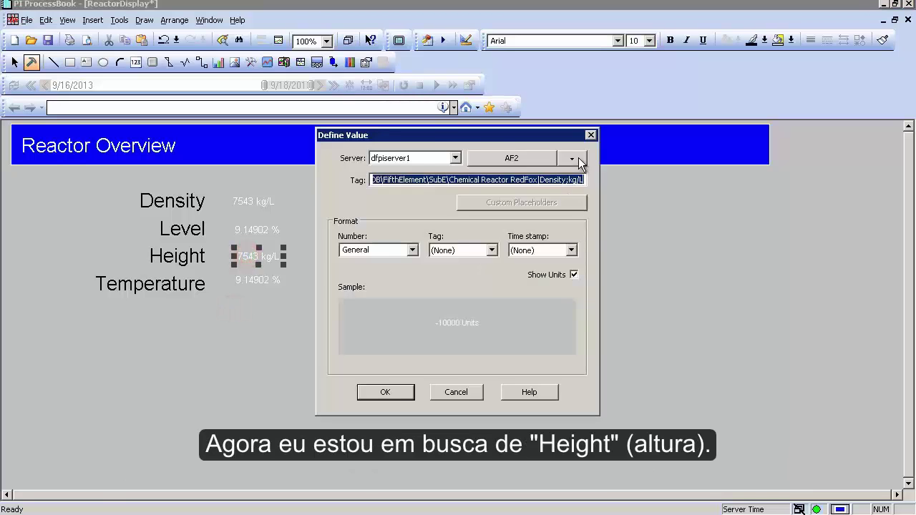
{"action": "left_click", "coordinate": [579, 160]}
{"action": "left_click", "coordinate": [596, 214]}
{"action": "left_click", "coordinate": [530, 301]}
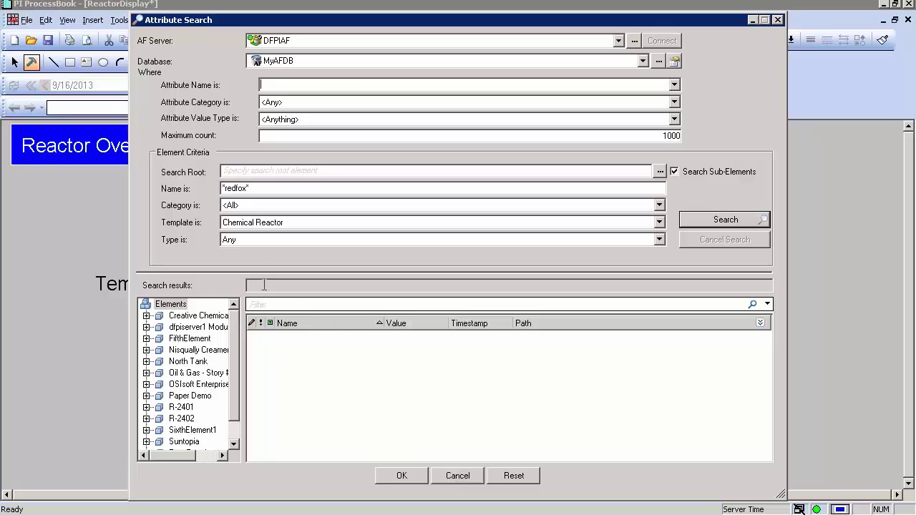
{"action": "left_click", "coordinate": [261, 188]}
{"action": "left_click", "coordinate": [709, 220]}
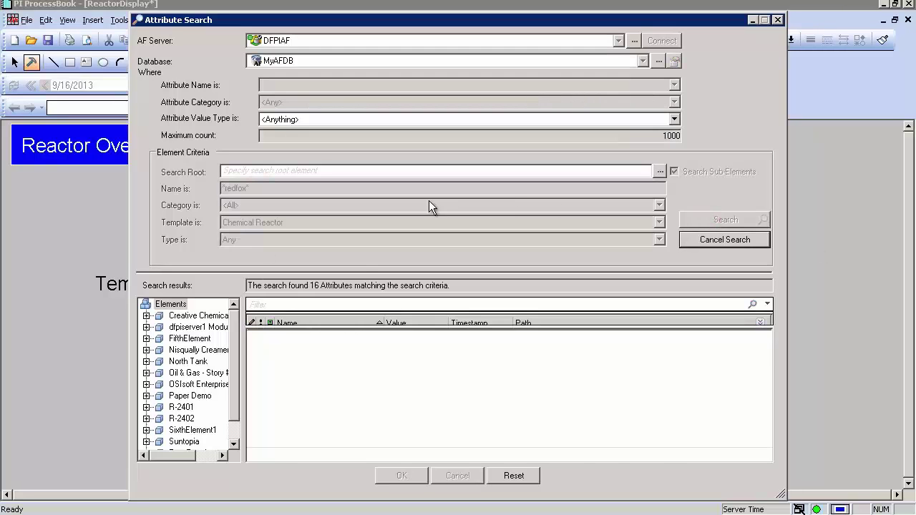
Step: Assign RedFox's Height attribute, in meters, to the value beside the Height label
{"action": "left_click", "coordinate": [335, 407]}
{"action": "left_click", "coordinate": [299, 401]}
{"action": "double_click", "coordinate": [351, 398]}
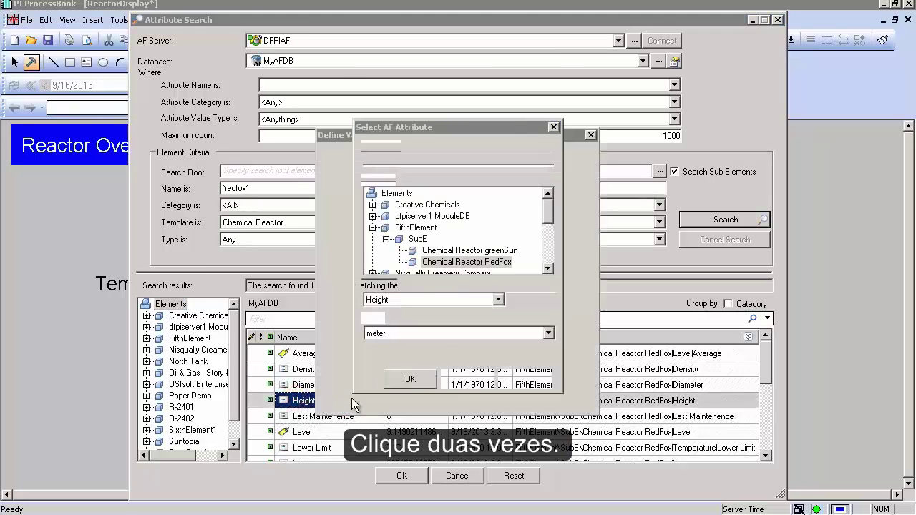
{"action": "left_click", "coordinate": [421, 376]}
{"action": "left_click", "coordinate": [393, 393]}
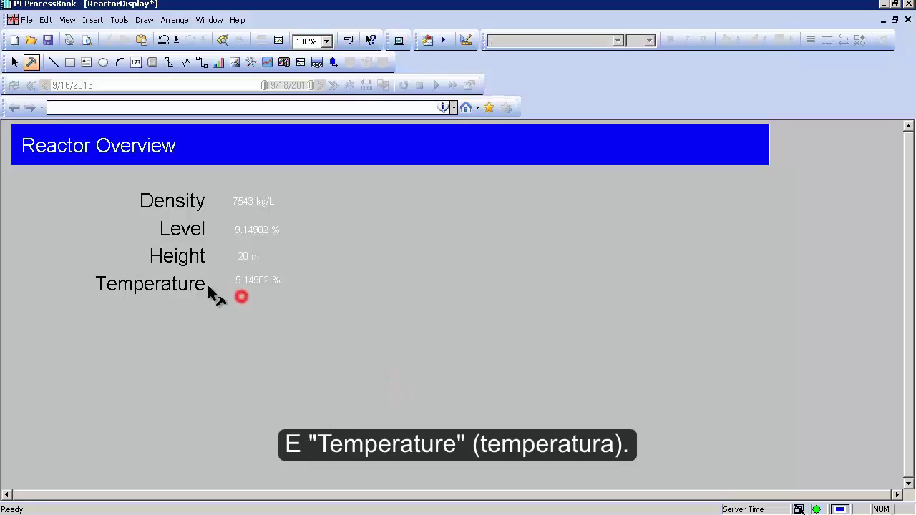
Step: Edit the value beside Temperature, choose AF2 as its data source and open the attribute search
{"action": "left_click", "coordinate": [260, 283]}
{"action": "double_click", "coordinate": [259, 283]}
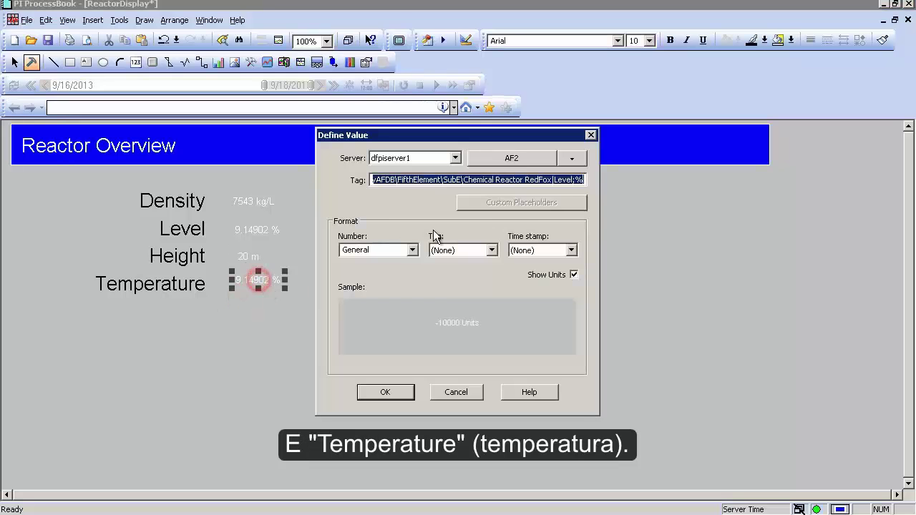
{"action": "left_click", "coordinate": [573, 158]}
{"action": "left_click", "coordinate": [579, 218]}
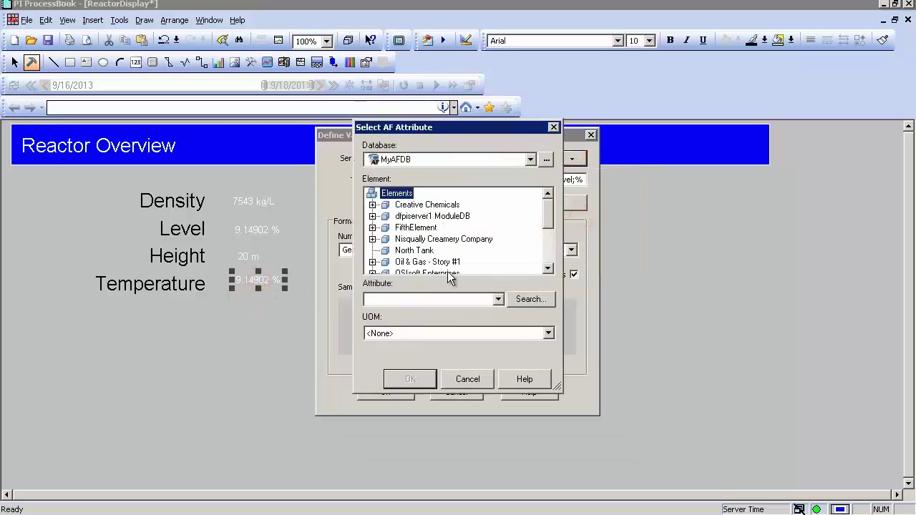
{"action": "left_click", "coordinate": [526, 299]}
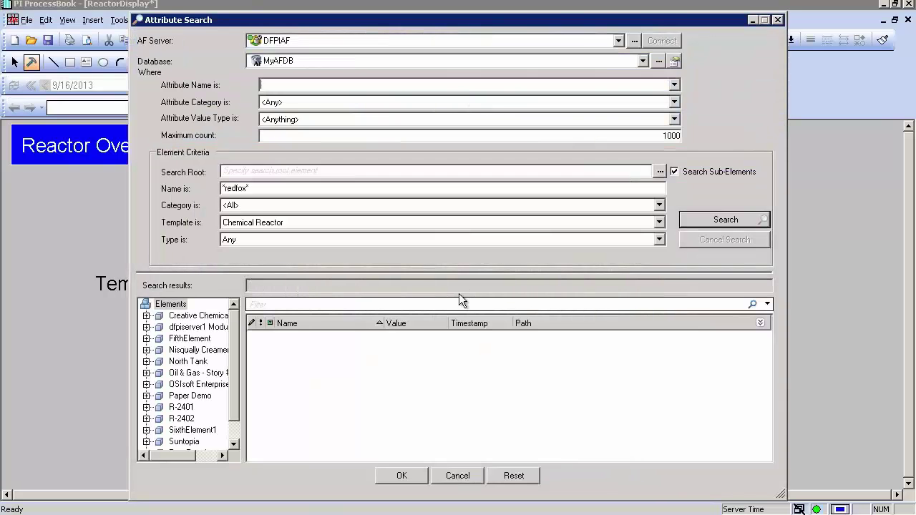
Step: Search for attributes with Chemical Reactor as the element template and *redfox* as the element name for the Temperature value
{"action": "left_click", "coordinate": [275, 224]}
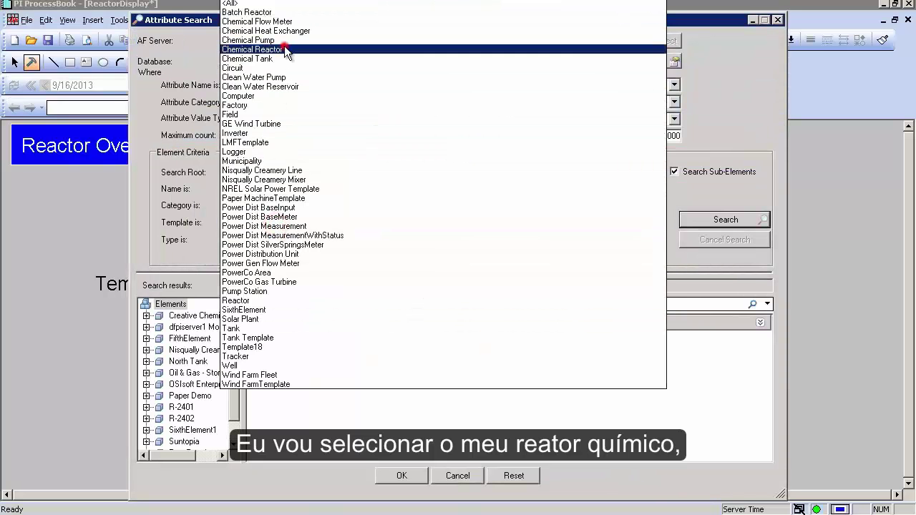
{"action": "left_click", "coordinate": [278, 47]}
{"action": "left_click", "coordinate": [247, 189]}
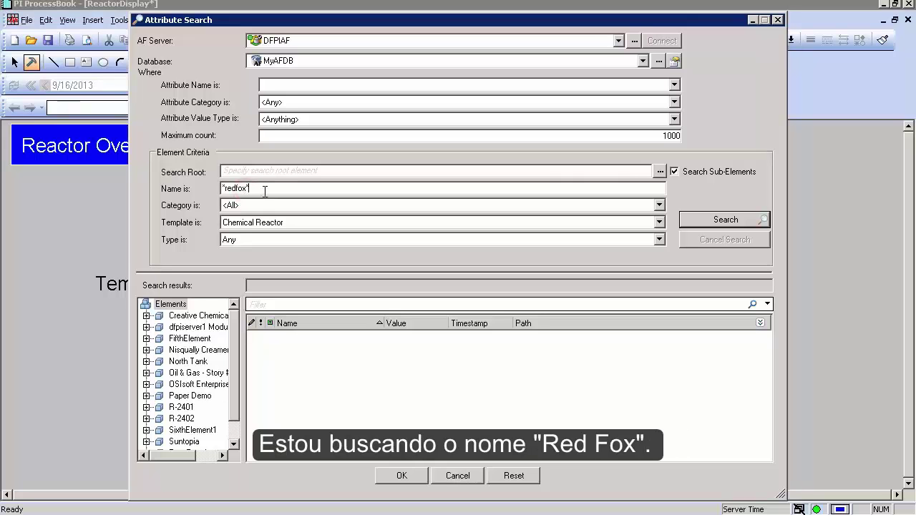
{"action": "left_click", "coordinate": [726, 219]}
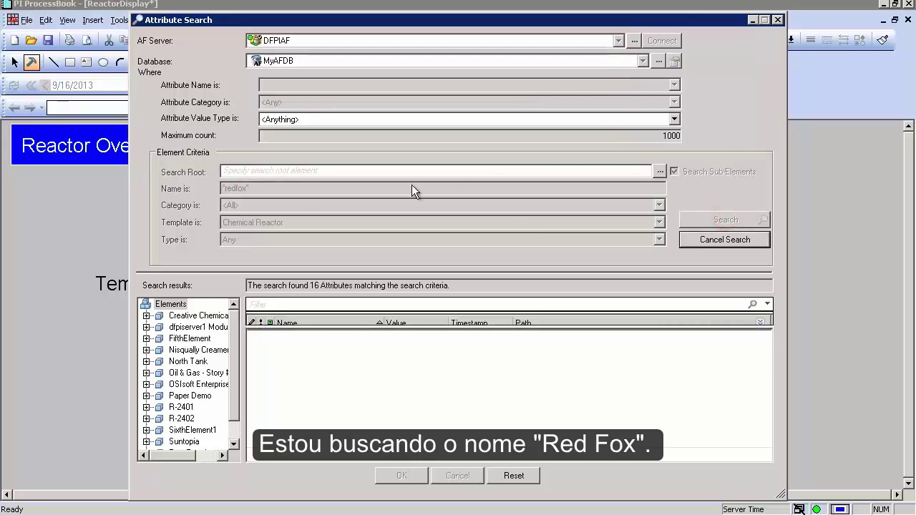
{"action": "key", "text": "ctrl+2"}
{"action": "left_click_drag", "start_coordinate": [207, 173], "coordinate": [303, 198]}
{"action": "left_click_drag", "start_coordinate": [211, 212], "coordinate": [300, 232]}
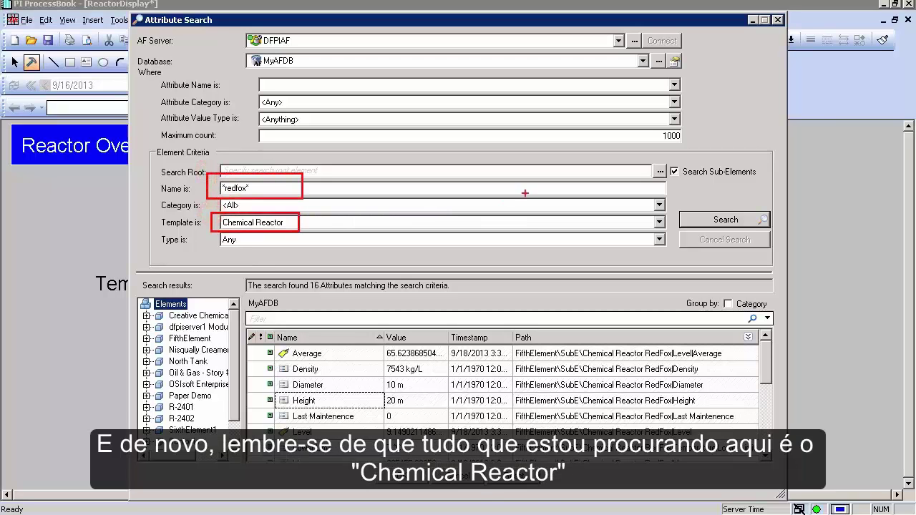
{"action": "left_click_drag", "start_coordinate": [667, 159], "coordinate": [766, 186]}
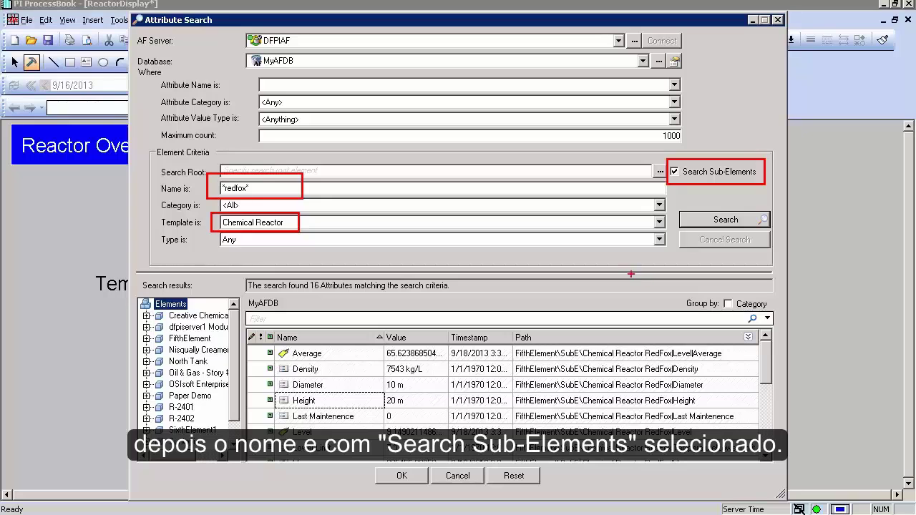
{"action": "key", "text": "Escape"}
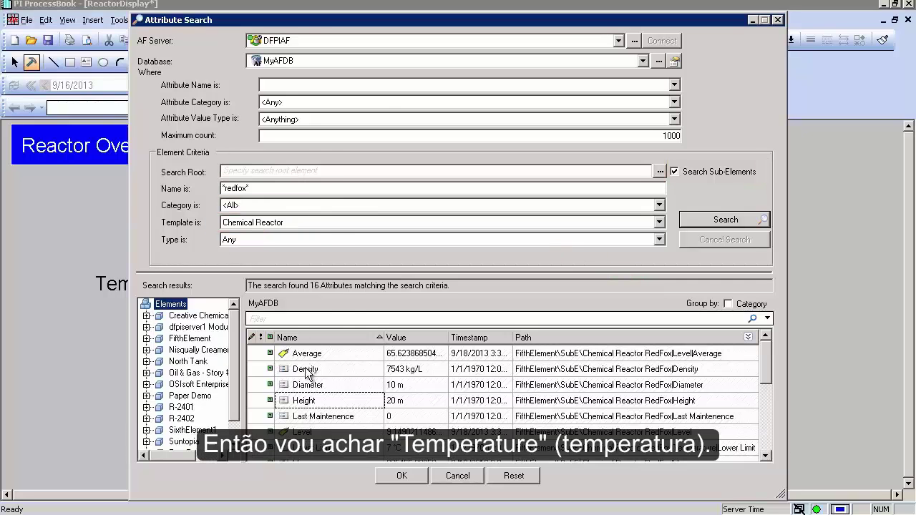
Step: Assign RedFox's Temperature attribute from the search results to the value beside the Temperature label
{"action": "left_click_drag", "start_coordinate": [275, 29], "coordinate": [386, 30]}
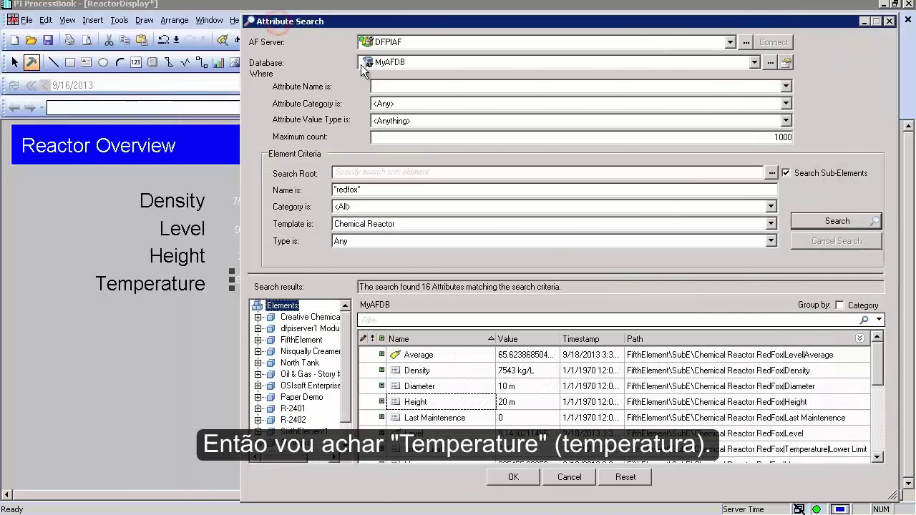
{"action": "left_click", "coordinate": [435, 405]}
{"action": "scroll", "coordinate": [451, 426], "scroll_direction": "down", "scroll_amount": 3}
{"action": "scroll", "coordinate": [443, 456], "scroll_direction": "down", "scroll_amount": 1}
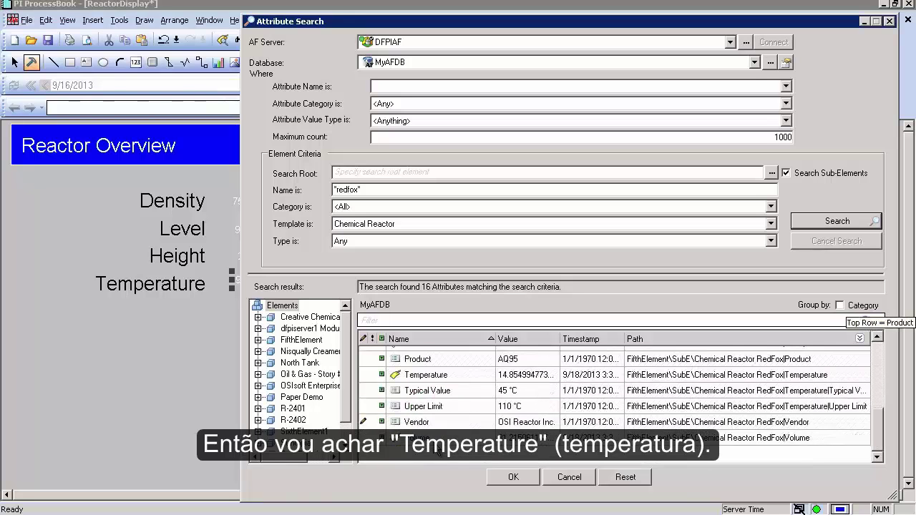
{"action": "left_click", "coordinate": [434, 381]}
{"action": "double_click", "coordinate": [425, 377]}
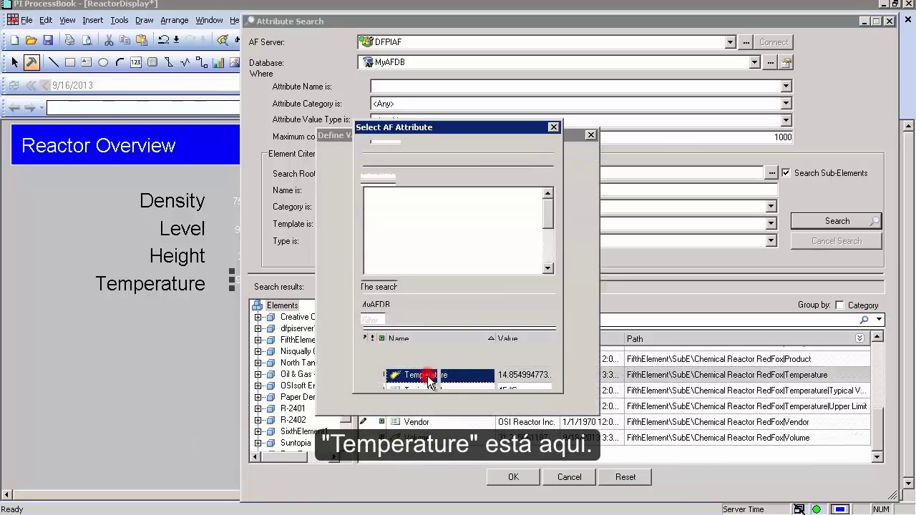
{"action": "left_click", "coordinate": [406, 385]}
{"action": "left_click", "coordinate": [396, 392]}
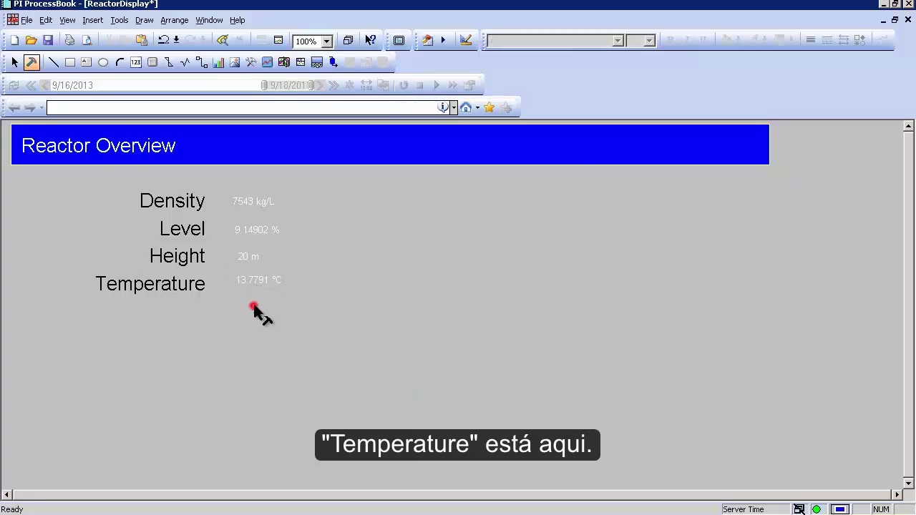
Step: Set the font size of the Density, Level, Height and Temperature values to 20
{"action": "left_click_drag", "start_coordinate": [220, 178], "coordinate": [317, 334]}
{"action": "left_click", "coordinate": [285, 323]}
{"action": "left_click_drag", "start_coordinate": [317, 315], "coordinate": [219, 179]}
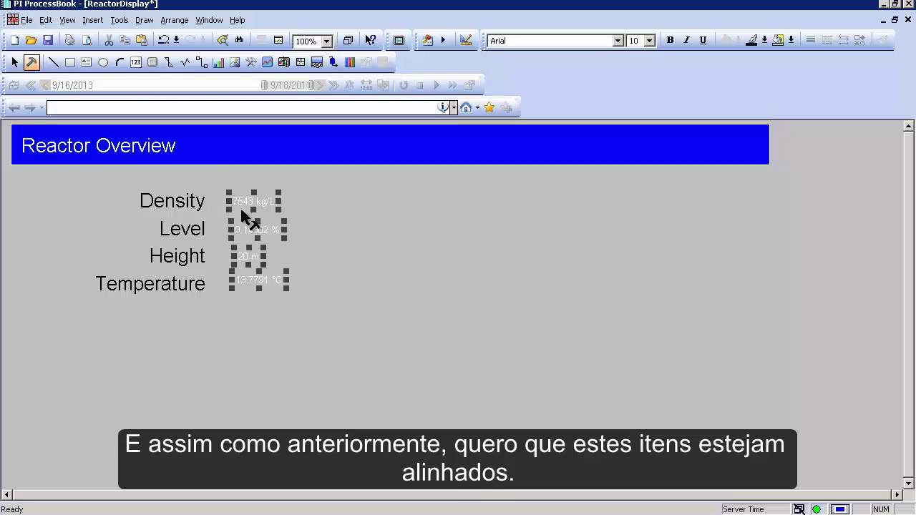
{"action": "left_click", "coordinate": [648, 41]}
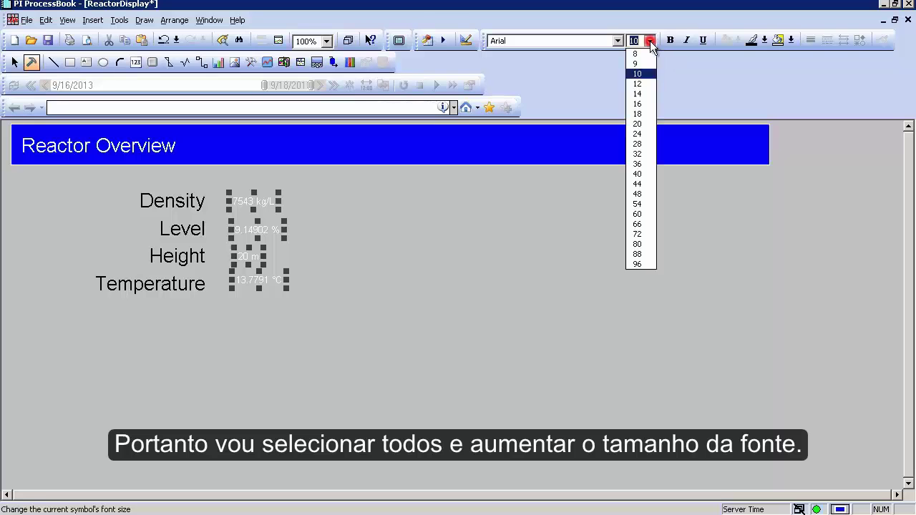
{"action": "left_click", "coordinate": [640, 123]}
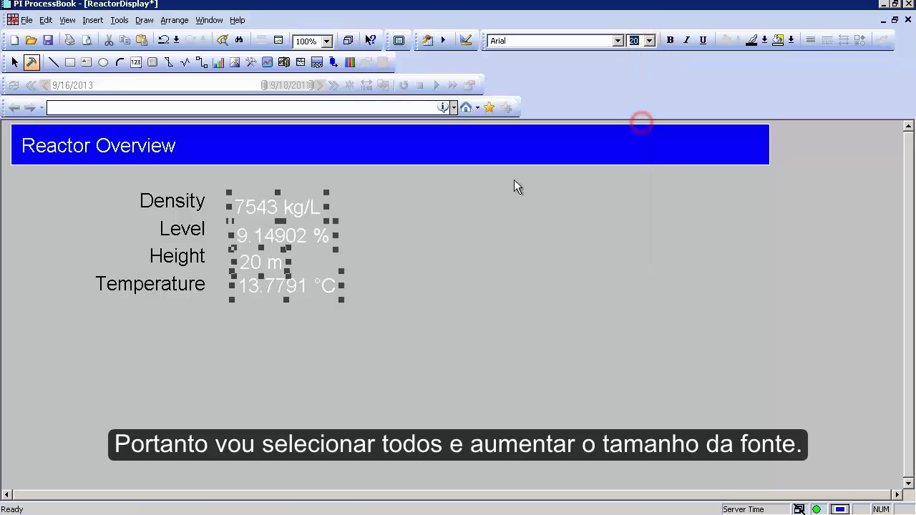
Step: Align the four attribute values along their left edges
{"action": "left_click", "coordinate": [174, 20]}
{"action": "left_click", "coordinate": [183, 36]}
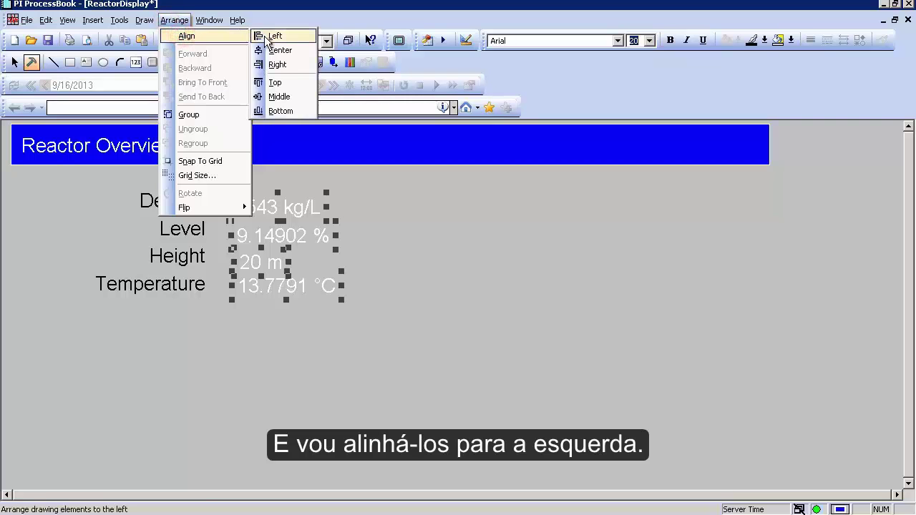
{"action": "left_click", "coordinate": [266, 36]}
{"action": "left_click", "coordinate": [428, 278]}
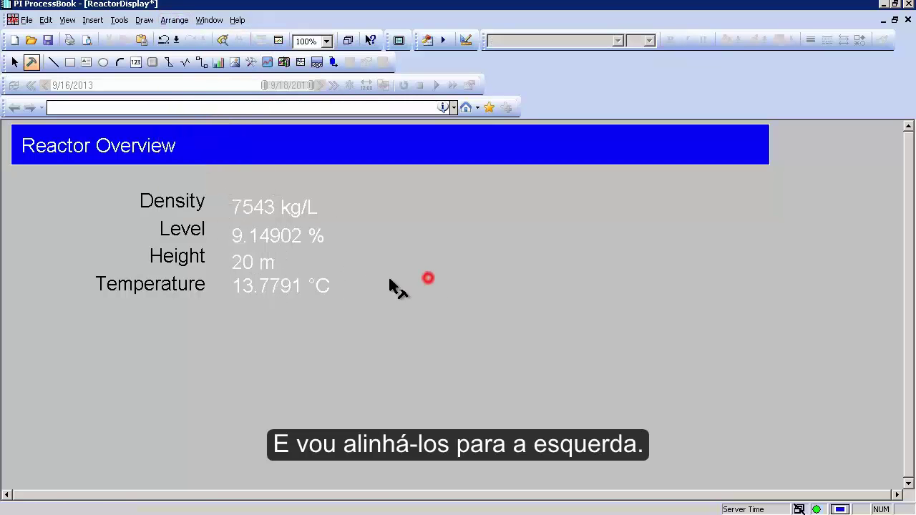
Step: Color the four attribute values black and nudge them left and up until they line up with their labels
{"action": "left_click_drag", "start_coordinate": [219, 176], "coordinate": [426, 353]}
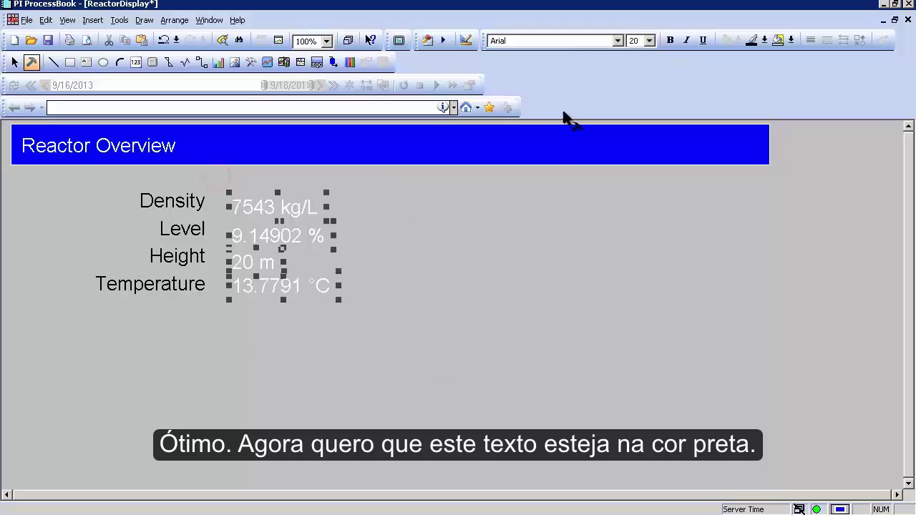
{"action": "left_click", "coordinate": [752, 40]}
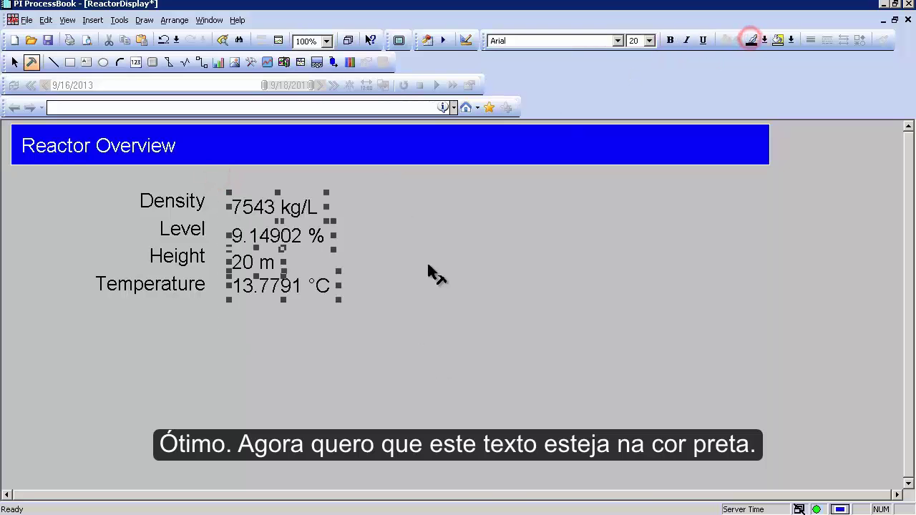
{"action": "key", "text": "Left"}
{"action": "key", "text": "Left"}
{"action": "key", "text": "Left"}
{"action": "key", "text": "Left"}
{"action": "key", "text": "Up"}
{"action": "key", "text": "Up"}
{"action": "key", "text": "Up"}
{"action": "key", "text": "Up"}
{"action": "key", "text": "Up"}
{"action": "key", "text": "Up"}
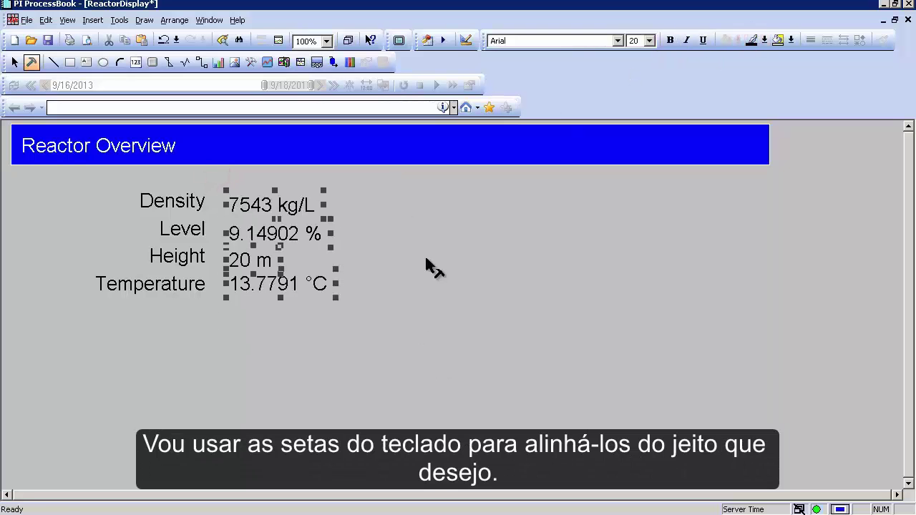
{"action": "key", "text": "Left"}
{"action": "key", "text": "Left"}
{"action": "key", "text": "Left"}
{"action": "key", "text": "Up"}
{"action": "key", "text": "Up"}
{"action": "left_click", "coordinate": [425, 250]}
{"action": "left_click", "coordinate": [260, 278]}
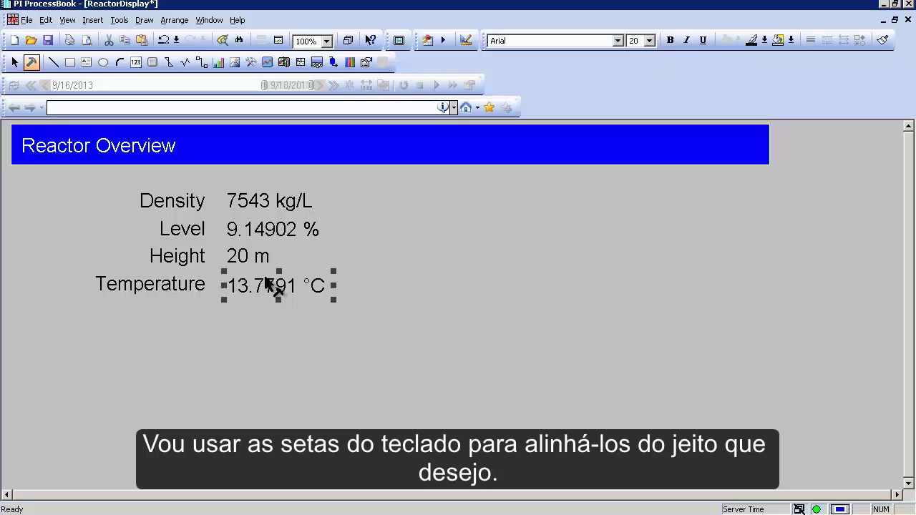
{"action": "left_click", "coordinate": [288, 329]}
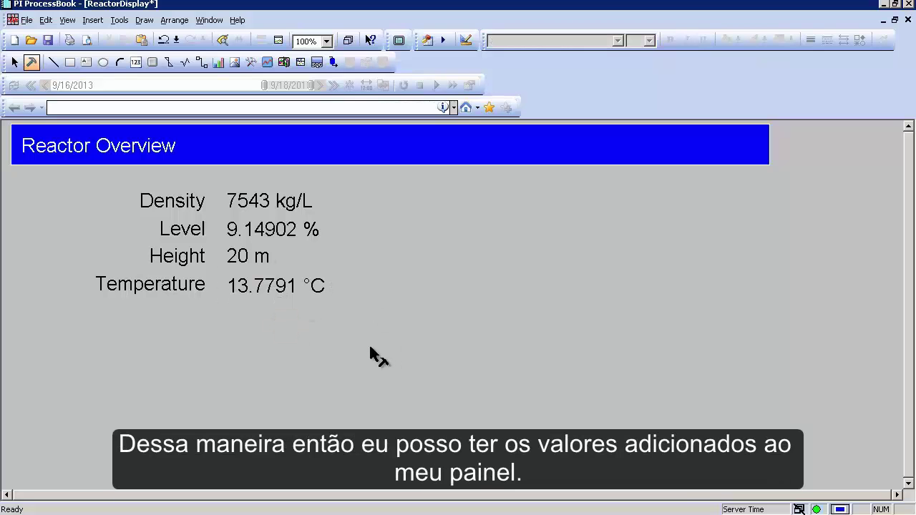
{"action": "left_click", "coordinate": [257, 283]}
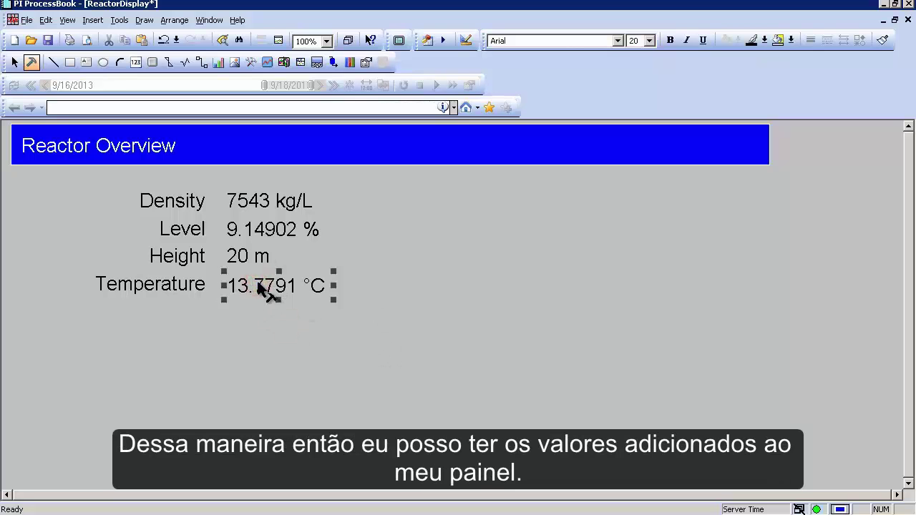
{"action": "left_click", "coordinate": [298, 330]}
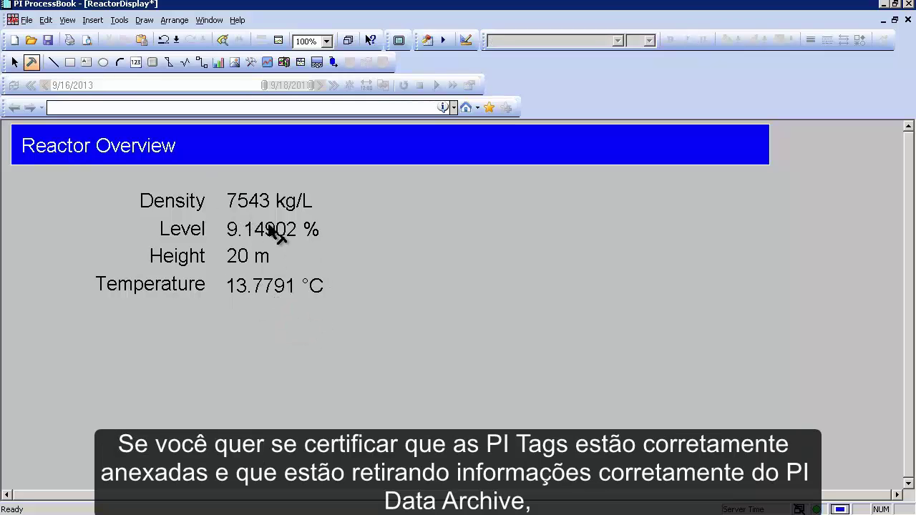
Step: Shift the display's time range in run mode to check that the values respond, and return to build mode
{"action": "mouse_move", "coordinate": [247, 234]}
{"action": "left_click", "coordinate": [14, 62]}
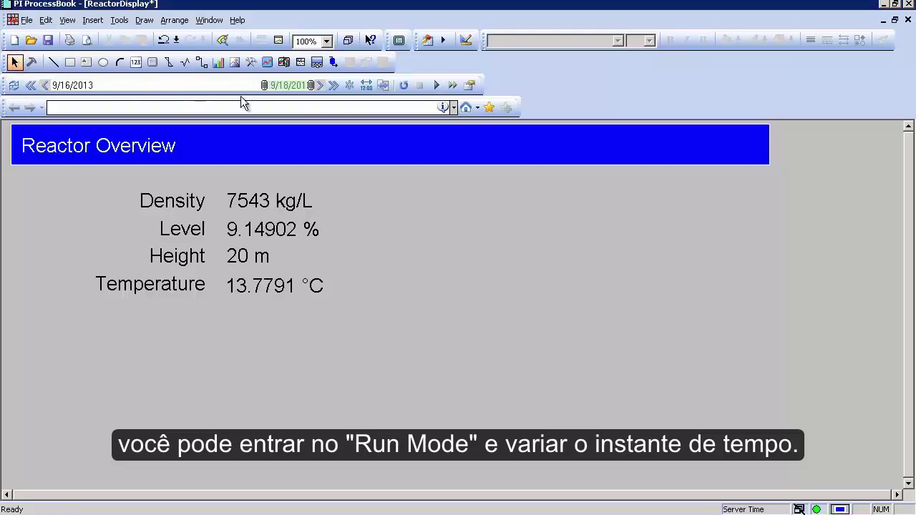
{"action": "mouse_move", "coordinate": [286, 85]}
{"action": "left_mouse_down"}
{"action": "mouse_move", "coordinate": [216, 83]}
{"action": "mouse_move", "coordinate": [290, 86]}
{"action": "mouse_move", "coordinate": [191, 95]}
{"action": "mouse_move", "coordinate": [199, 85]}
{"action": "mouse_move", "coordinate": [288, 86]}
{"action": "left_mouse_up"}
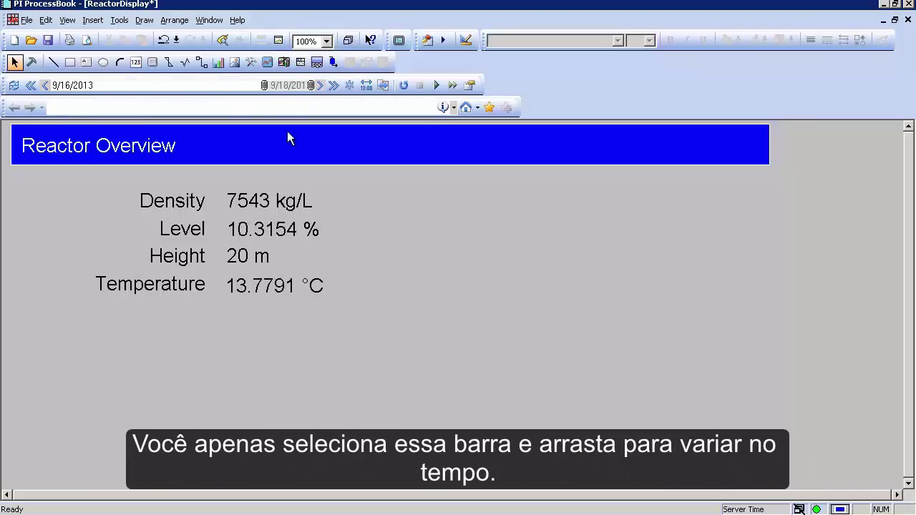
{"action": "left_click", "coordinate": [31, 62]}
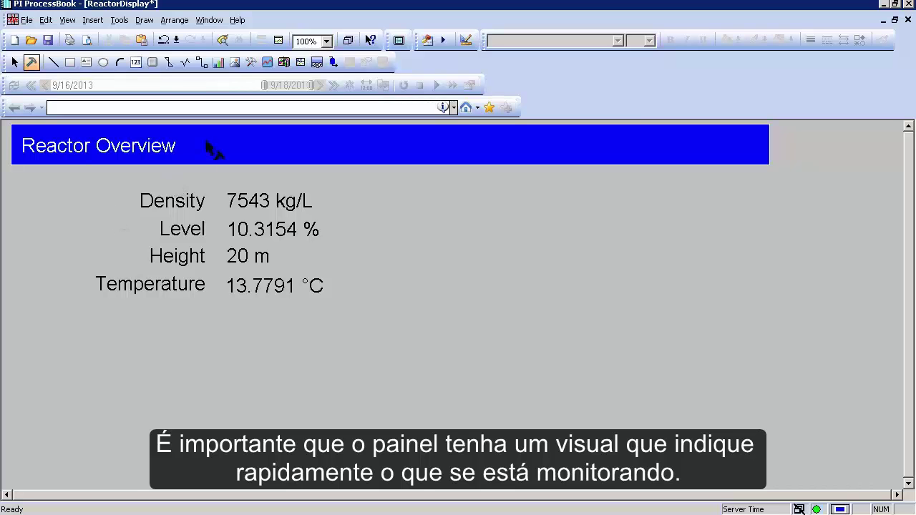
Step: Draw a symbol area in the empty space beside the values and browse Symbol Library categories such as Controllers, Containers and Flow Meters
{"action": "left_click", "coordinate": [286, 64]}
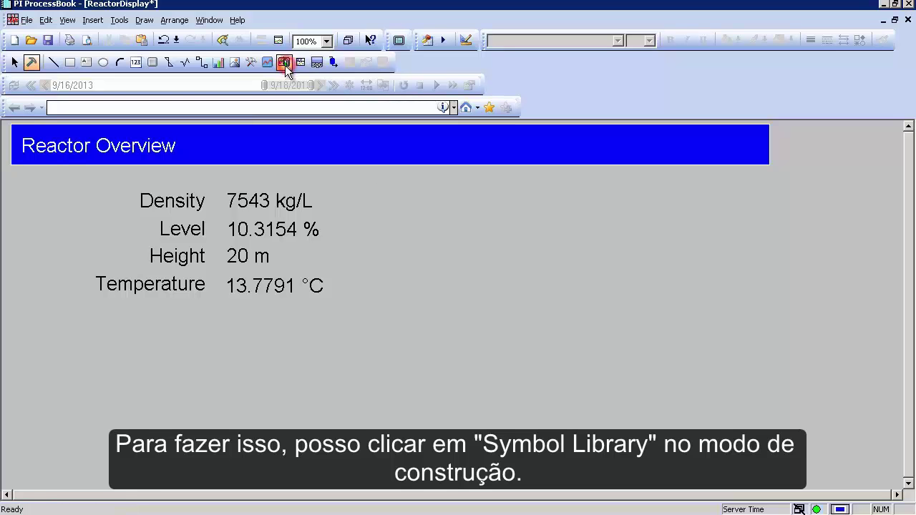
{"action": "left_click_drag", "start_coordinate": [421, 182], "coordinate": [696, 325]}
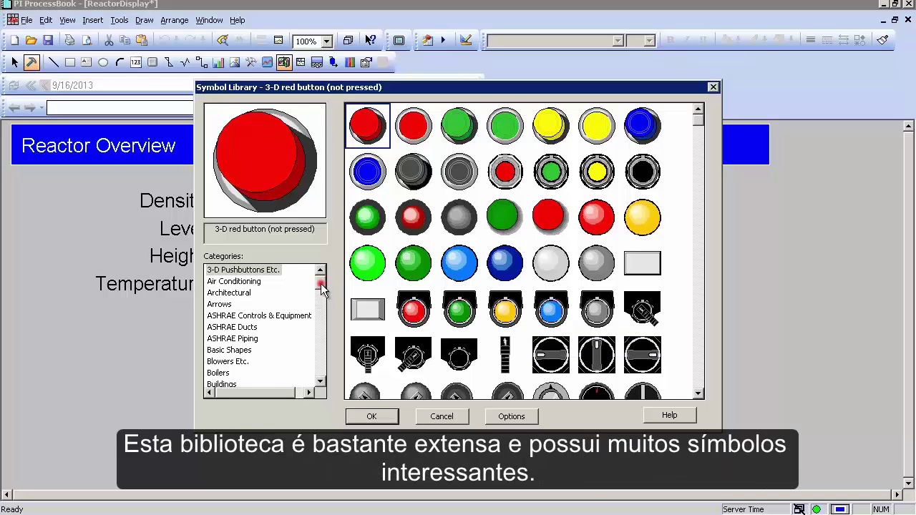
{"action": "left_click_drag", "start_coordinate": [321, 286], "coordinate": [317, 295]}
{"action": "left_click", "coordinate": [236, 327]}
{"action": "left_click", "coordinate": [227, 350]}
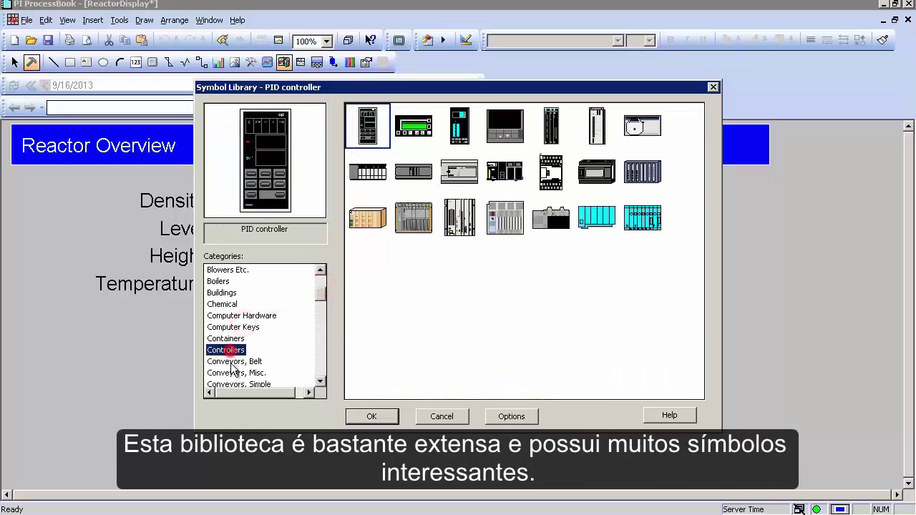
{"action": "left_click", "coordinate": [236, 373]}
{"action": "left_click", "coordinate": [239, 384]}
{"action": "left_click", "coordinate": [226, 339]}
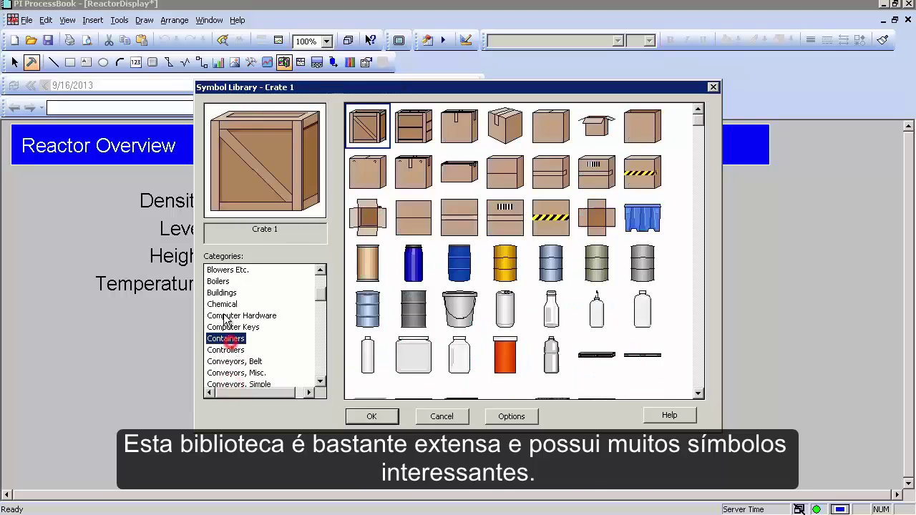
{"action": "left_click", "coordinate": [222, 304]}
{"action": "left_click_drag", "start_coordinate": [323, 291], "coordinate": [321, 326]}
{"action": "left_click", "coordinate": [216, 328]}
{"action": "left_click", "coordinate": [224, 315]}
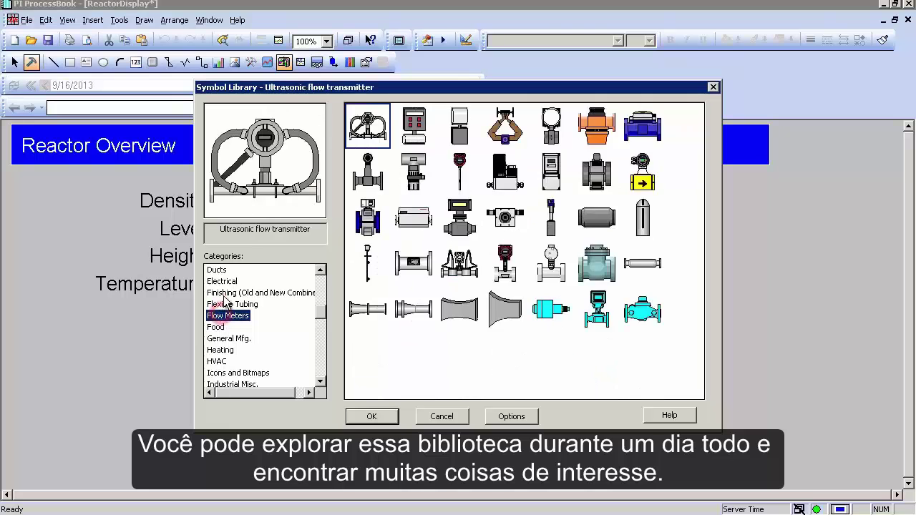
{"action": "left_click", "coordinate": [225, 294]}
Step: Insert the Reinforced tank with mixer symbol from the Tanks category
{"action": "left_click_drag", "start_coordinate": [322, 323], "coordinate": [320, 377]}
{"action": "left_click", "coordinate": [218, 327]}
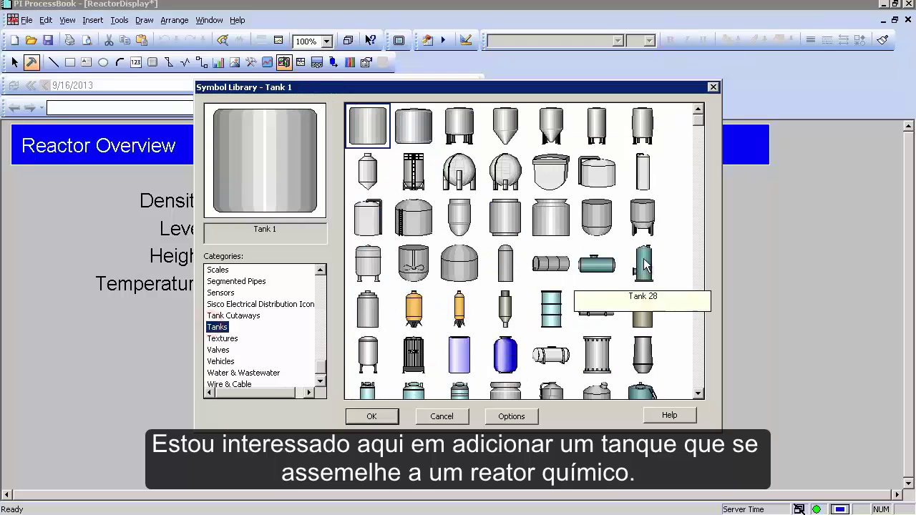
{"action": "left_click", "coordinate": [643, 172]}
{"action": "left_click_drag", "start_coordinate": [698, 122], "coordinate": [700, 169]}
{"action": "left_click", "coordinate": [642, 322]}
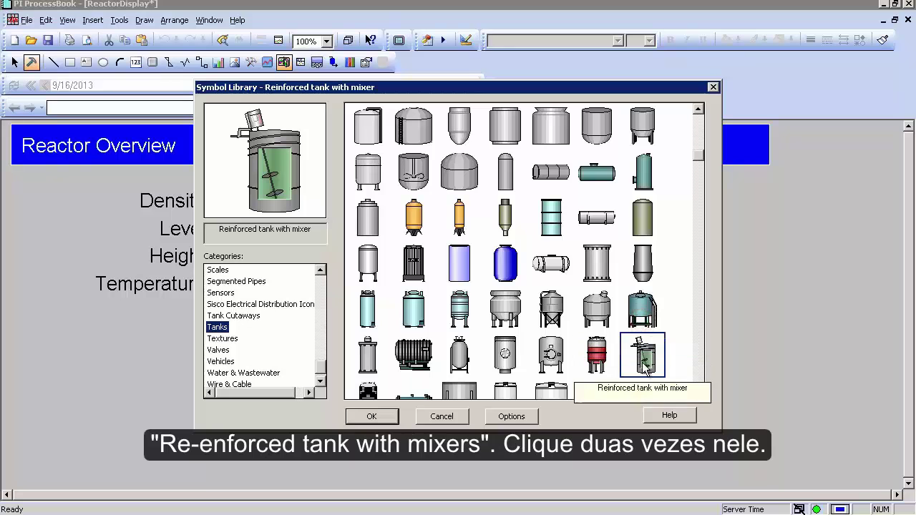
{"action": "double_click", "coordinate": [646, 357]}
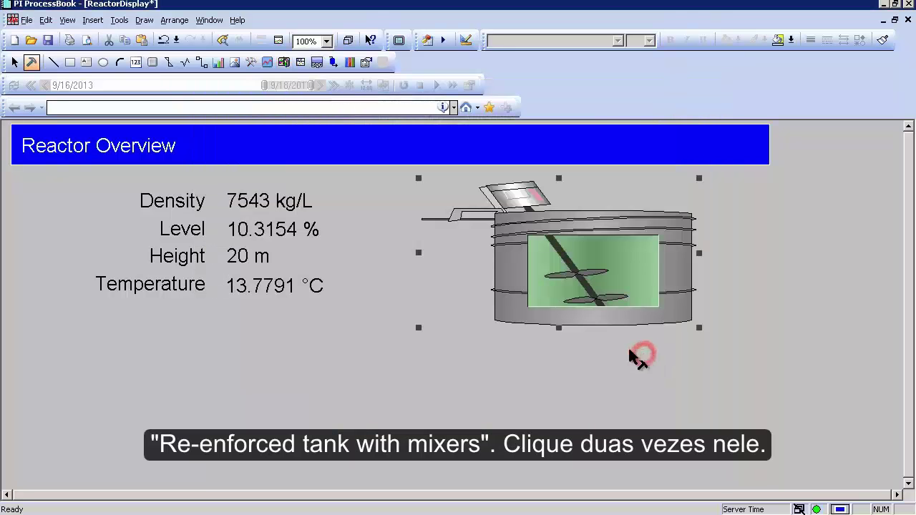
Step: Resize the tank symbol to narrower, upright proportions and position it beside the values with its mixer motor overlapping the title bar
{"action": "left_click_drag", "start_coordinate": [471, 176], "coordinate": [505, 143]}
{"action": "left_click_drag", "start_coordinate": [583, 248], "coordinate": [540, 244]}
{"action": "left_click_drag", "start_coordinate": [612, 310], "coordinate": [554, 264]}
{"action": "left_click", "coordinate": [536, 260]}
{"action": "mouse_move", "coordinate": [577, 143]}
{"action": "left_mouse_down"}
{"action": "mouse_move", "coordinate": [592, 135]}
{"action": "mouse_move", "coordinate": [578, 143]}
{"action": "left_mouse_up"}
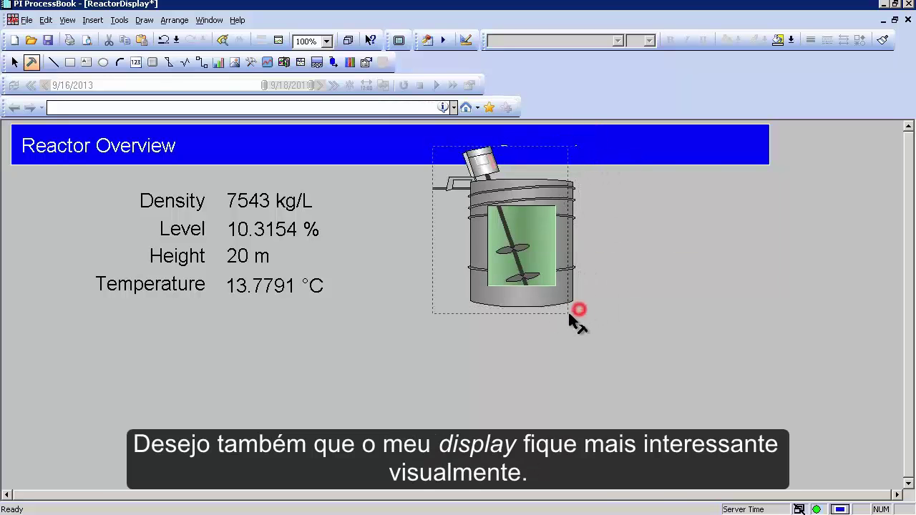
{"action": "left_click_drag", "start_coordinate": [569, 313], "coordinate": [570, 313]}
{"action": "left_click", "coordinate": [367, 362]}
{"action": "left_click", "coordinate": [477, 247]}
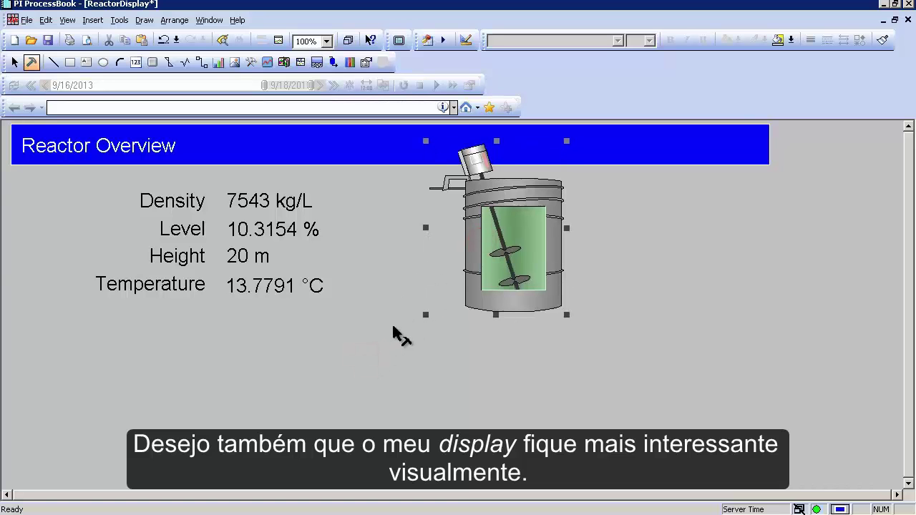
{"action": "left_click", "coordinate": [380, 264]}
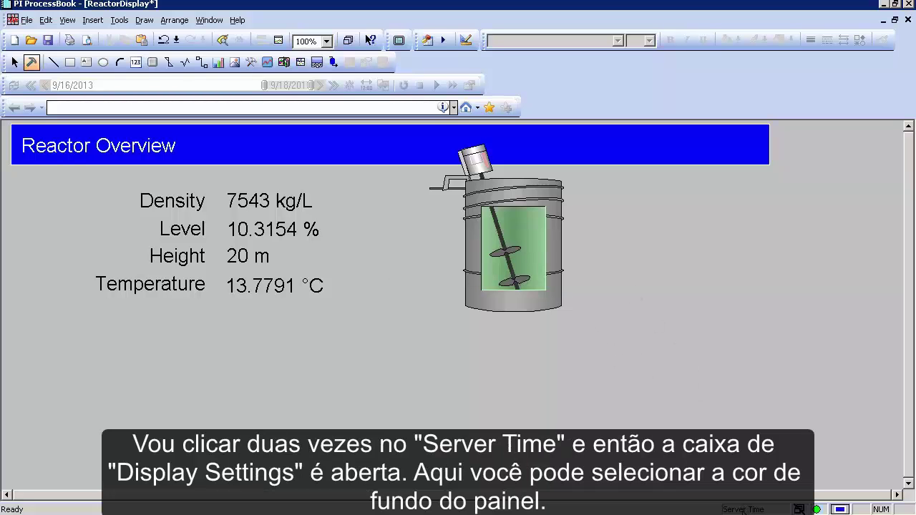
Step: Set the display's background color to white in the display settings
{"action": "double_click", "coordinate": [745, 509]}
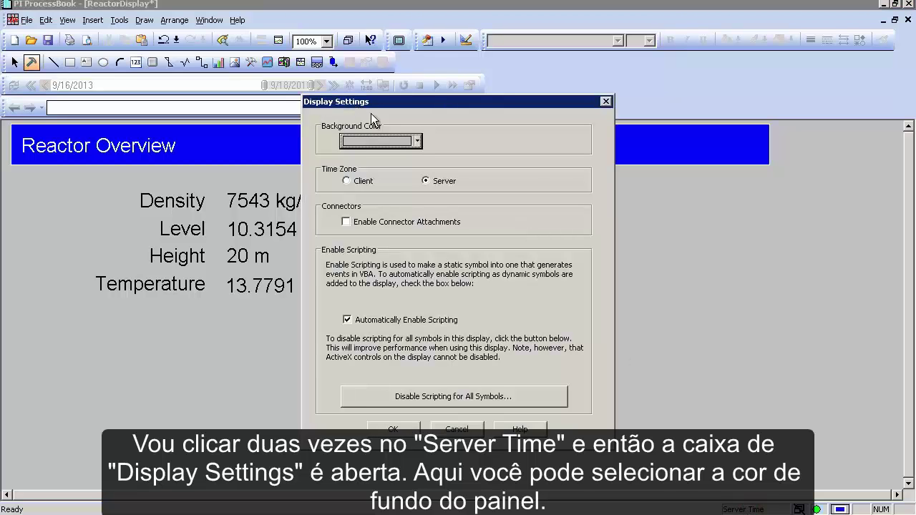
{"action": "left_click", "coordinate": [418, 141]}
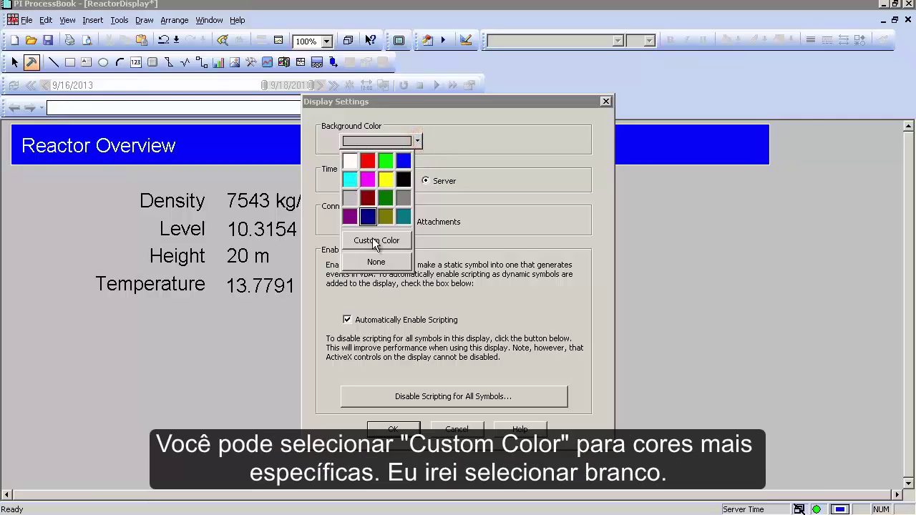
{"action": "left_click", "coordinate": [350, 162]}
{"action": "left_click", "coordinate": [386, 428]}
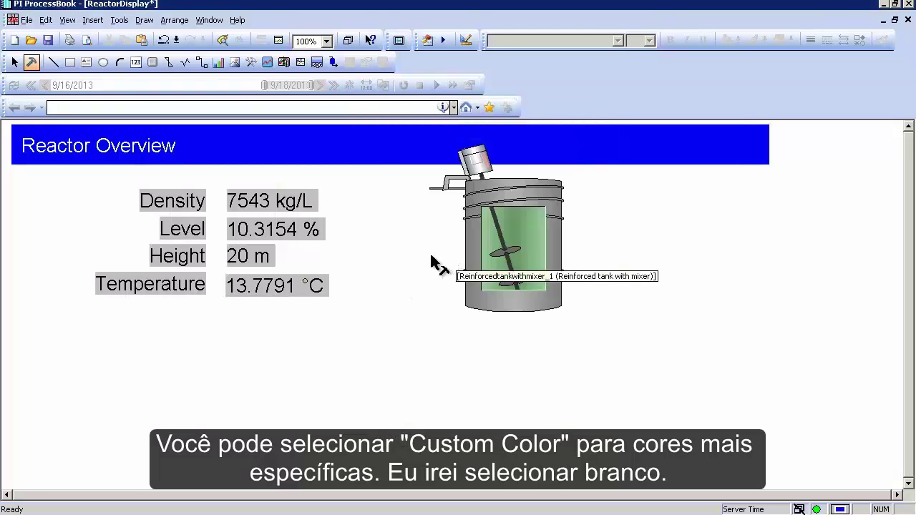
Step: Remove the gray background fill from all Density, Level, Height and Temperature labels and values by setting it to None
{"action": "left_click", "coordinate": [247, 202]}
{"action": "left_click", "coordinate": [173, 200]}
{"action": "left_click", "coordinate": [178, 230]}
{"action": "left_click", "coordinate": [179, 257]}
{"action": "left_click", "coordinate": [176, 285]}
{"action": "left_click", "coordinate": [234, 286]}
{"action": "left_click", "coordinate": [118, 287]}
{"action": "left_click_drag", "start_coordinate": [47, 323], "coordinate": [360, 174]}
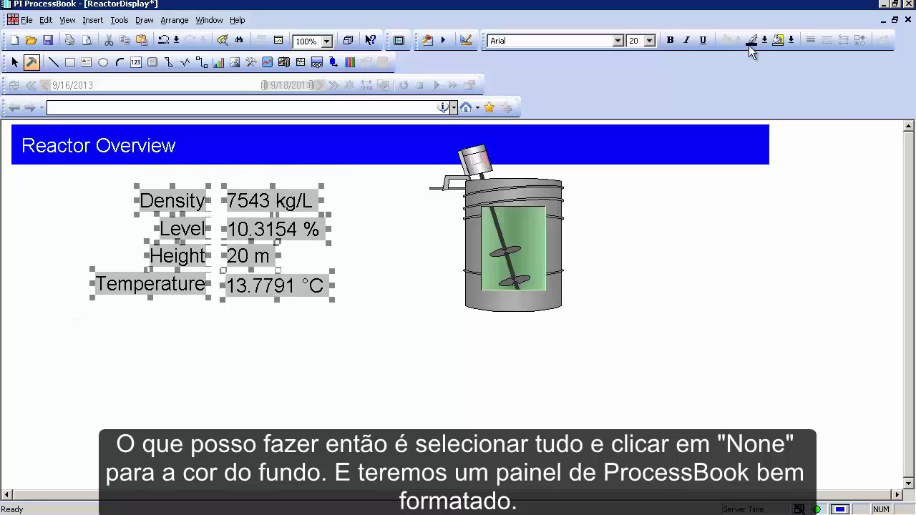
{"action": "left_click", "coordinate": [792, 40]}
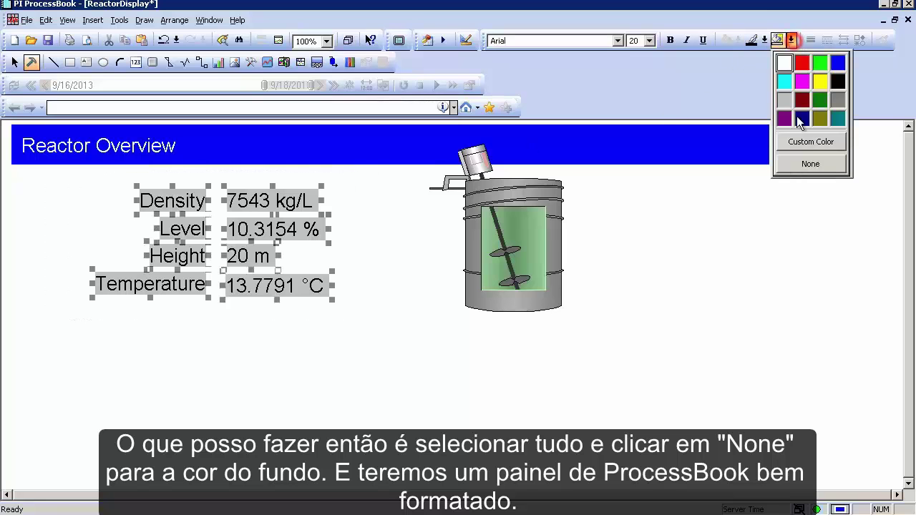
{"action": "left_click", "coordinate": [811, 164]}
{"action": "left_click", "coordinate": [293, 345]}
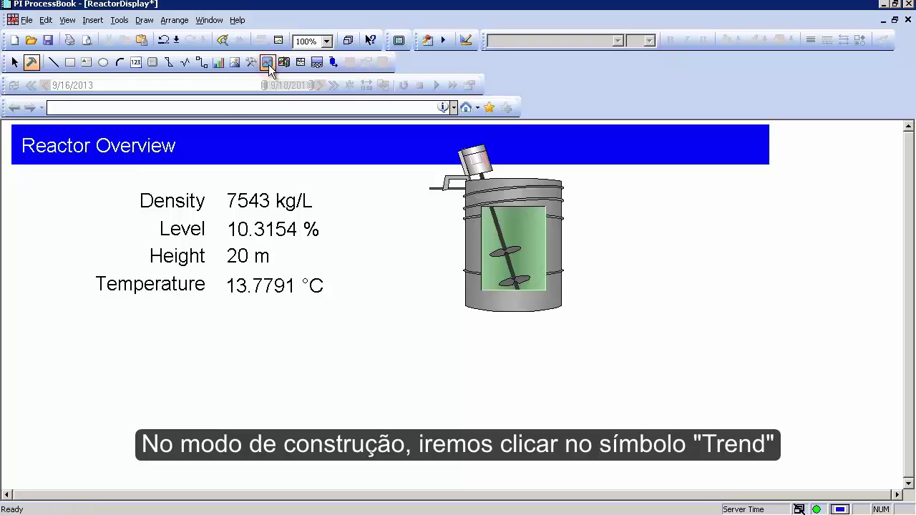
Step: Draw a wide trend area in the empty space below the attribute values and tank
{"action": "left_click_drag", "start_coordinate": [35, 327], "coordinate": [658, 462]}
{"action": "left_click_drag", "start_coordinate": [404, 79], "coordinate": [522, 99]}
{"action": "left_click_drag", "start_coordinate": [201, 167], "coordinate": [350, 320]}
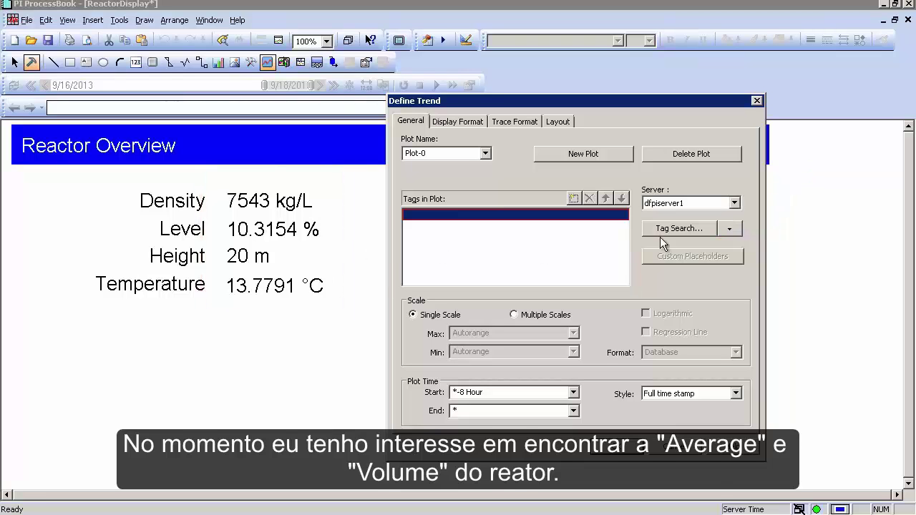
Step: Add Chemical Reactor RedFox's Level Average attribute to the trend through an AF2 attribute search for redfox
{"action": "left_click", "coordinate": [730, 231]}
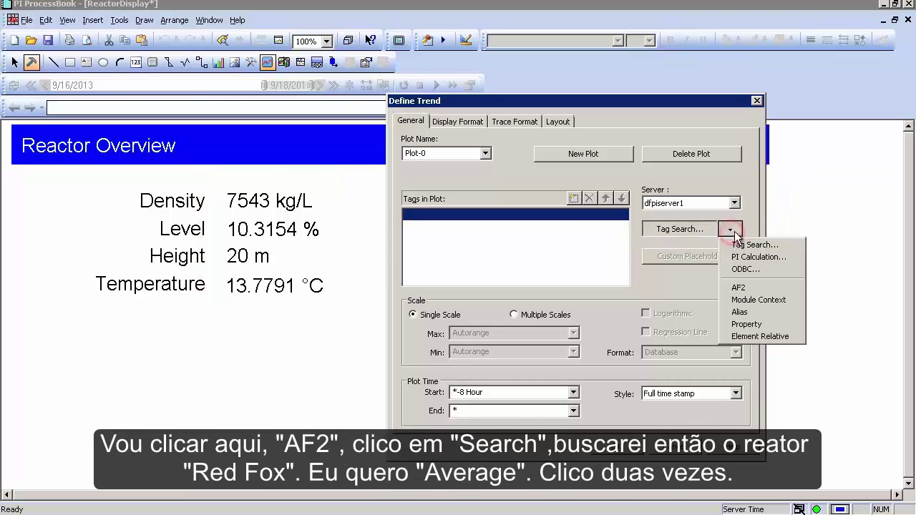
{"action": "left_click", "coordinate": [740, 288]}
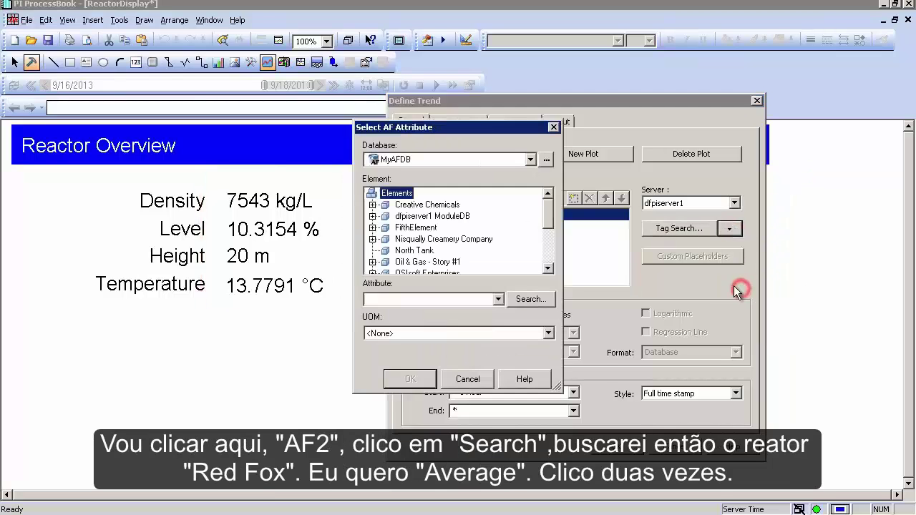
{"action": "left_click", "coordinate": [530, 299]}
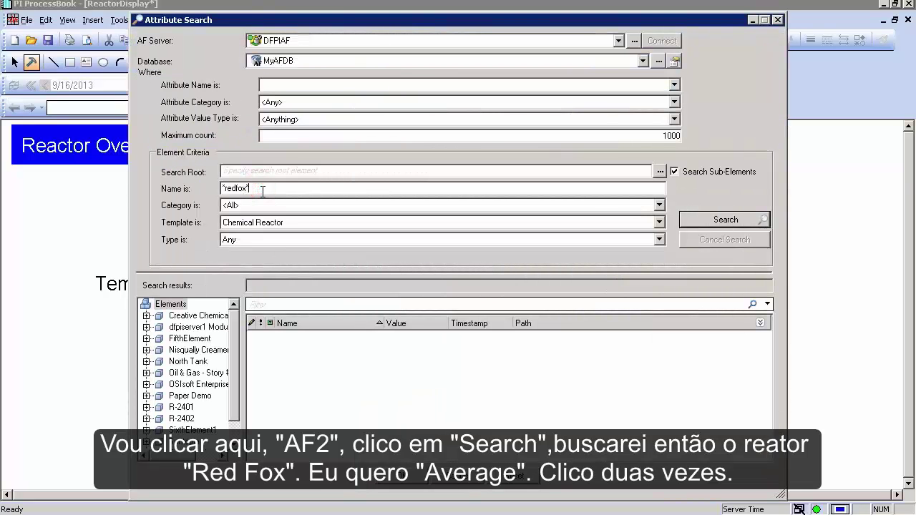
{"action": "left_click", "coordinate": [709, 217]}
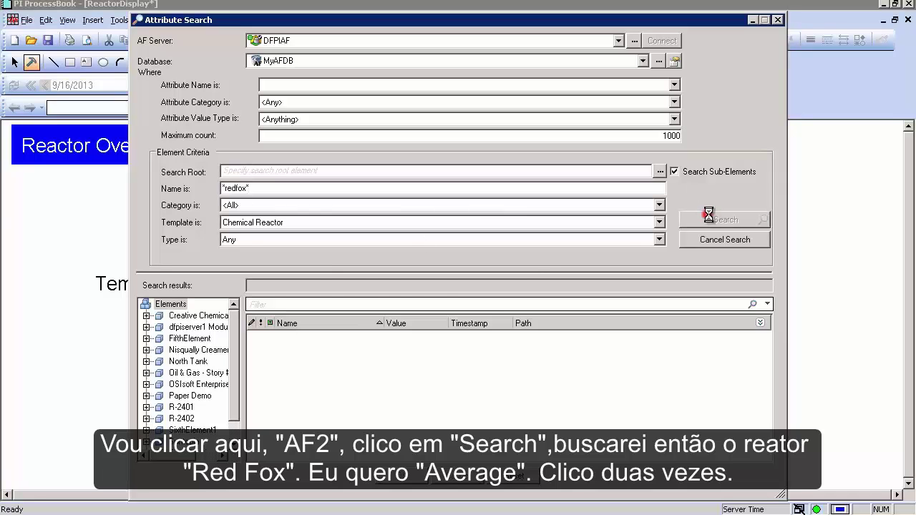
{"action": "left_click_drag", "start_coordinate": [763, 399], "coordinate": [766, 351]}
{"action": "left_click", "coordinate": [323, 351]}
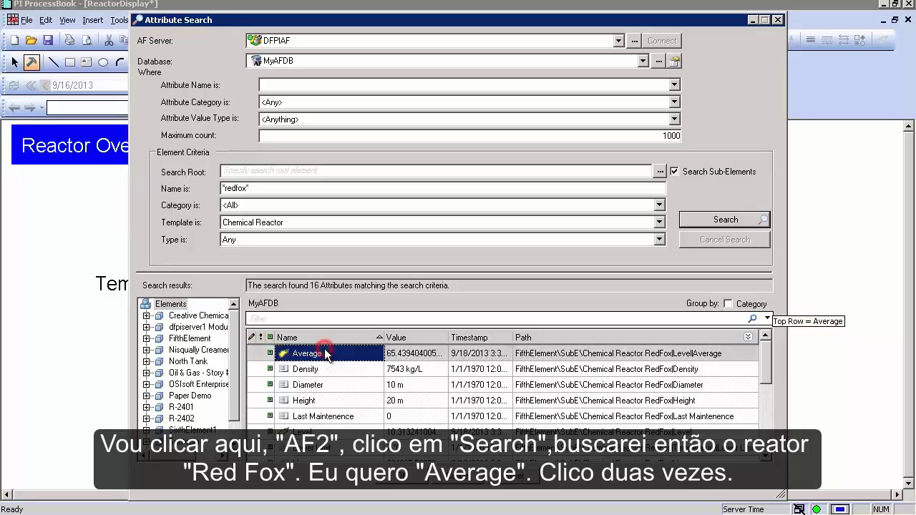
{"action": "left_click", "coordinate": [348, 371]}
{"action": "double_click", "coordinate": [354, 355]}
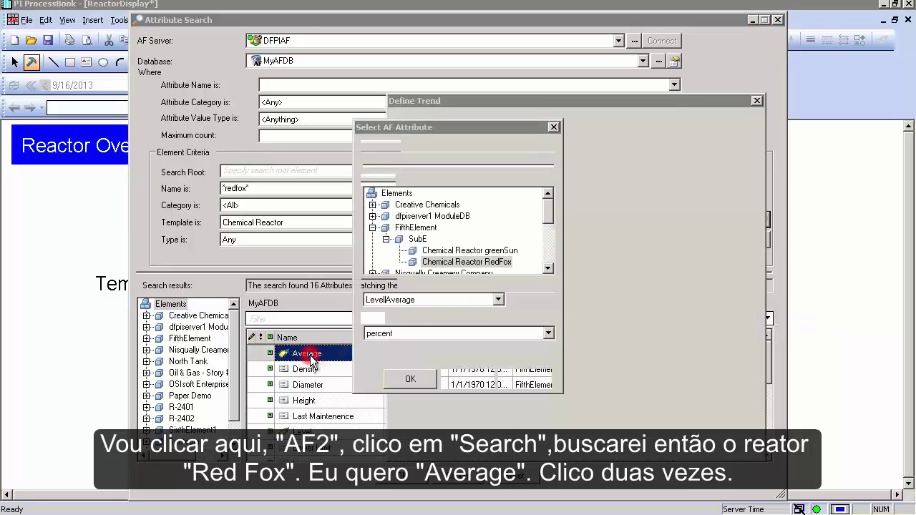
{"action": "left_click", "coordinate": [409, 381]}
{"action": "left_click", "coordinate": [417, 237]}
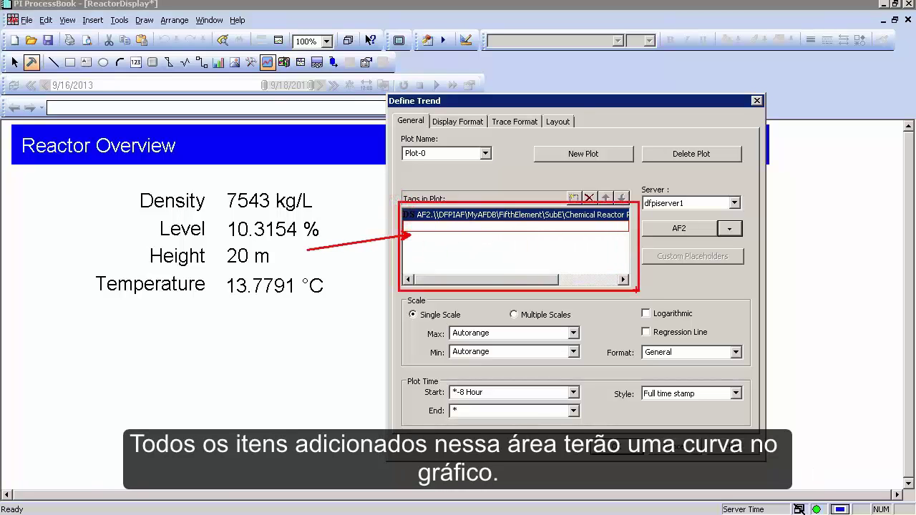
Step: Add the RedFox reactor's Volume attribute as a second AF2 trace and finish creating the trend
{"action": "left_click", "coordinate": [731, 228]}
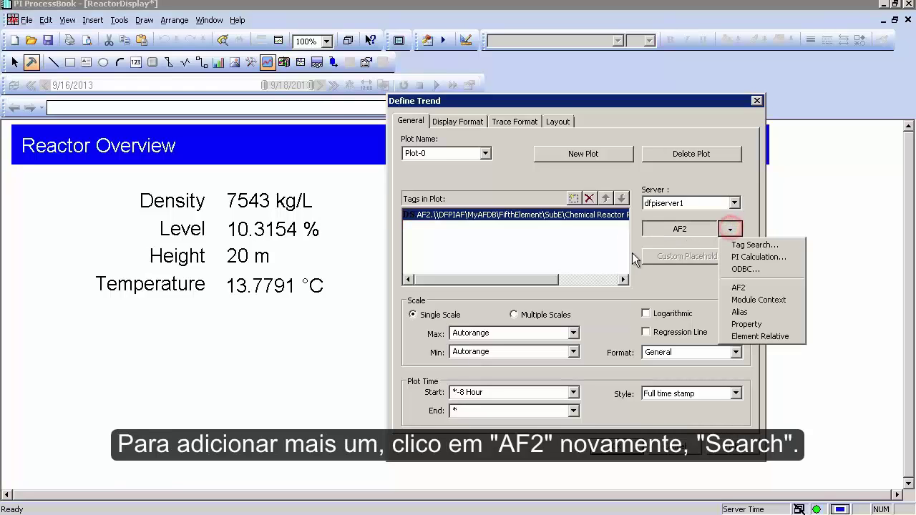
{"action": "left_click", "coordinate": [754, 285]}
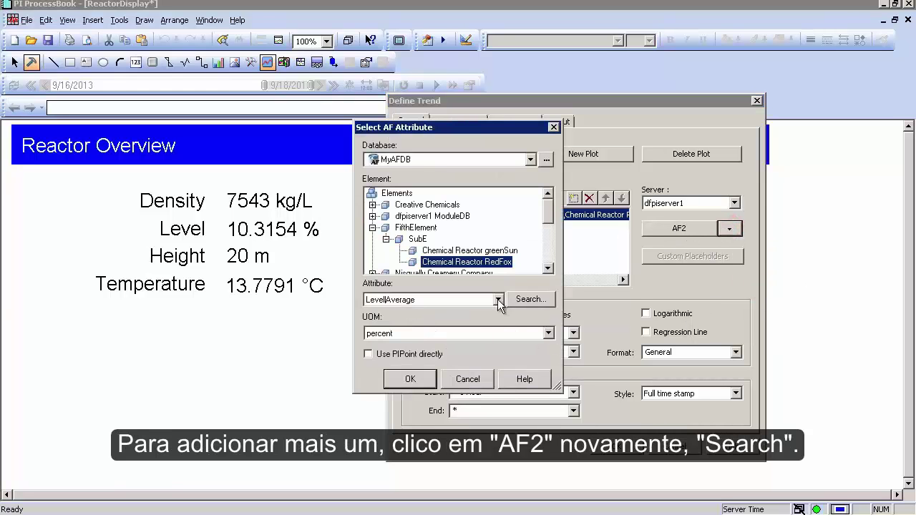
{"action": "left_click", "coordinate": [529, 301]}
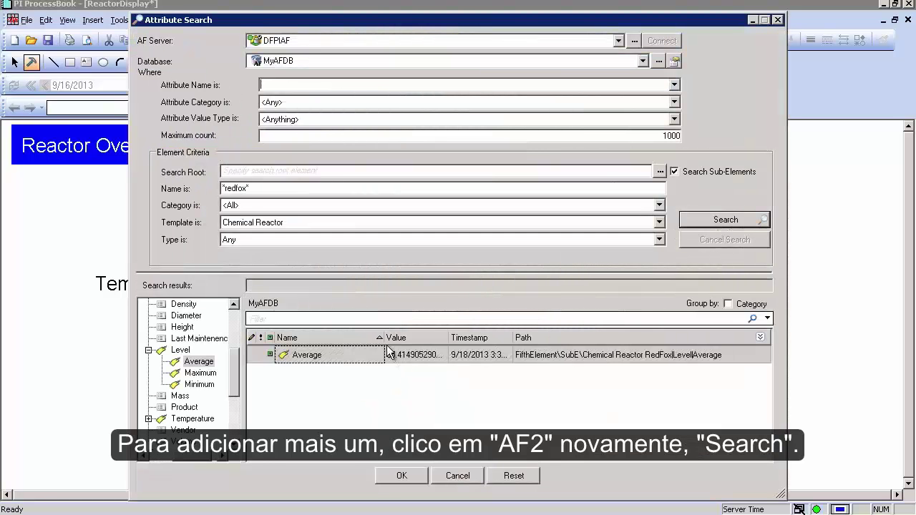
{"action": "key", "text": "BackSpace"}
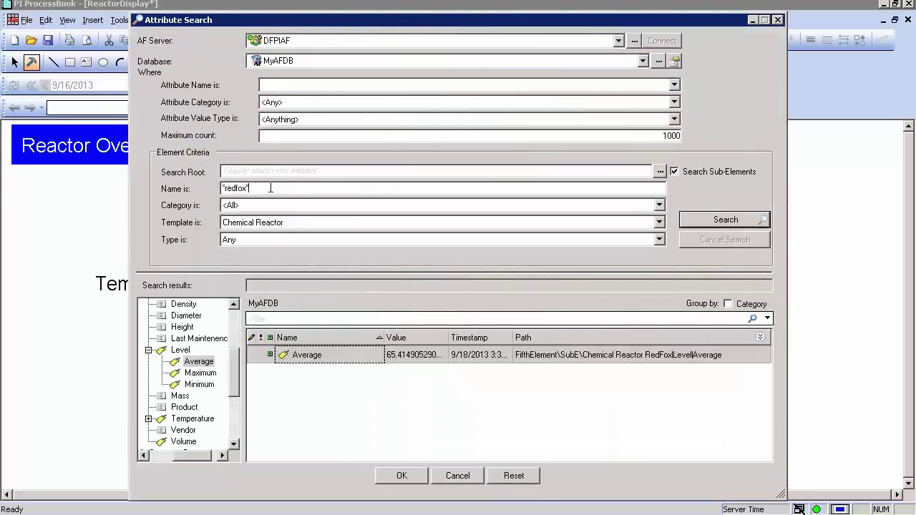
{"action": "type", "text": "*"}
{"action": "key", "text": "Return"}
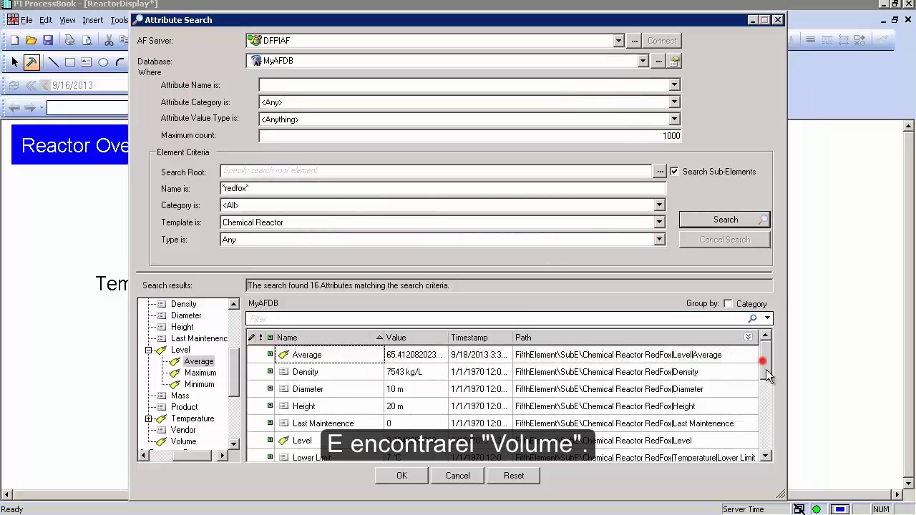
{"action": "left_click_drag", "start_coordinate": [766, 369], "coordinate": [758, 422]}
{"action": "double_click", "coordinate": [311, 433]}
{"action": "left_click", "coordinate": [407, 381]}
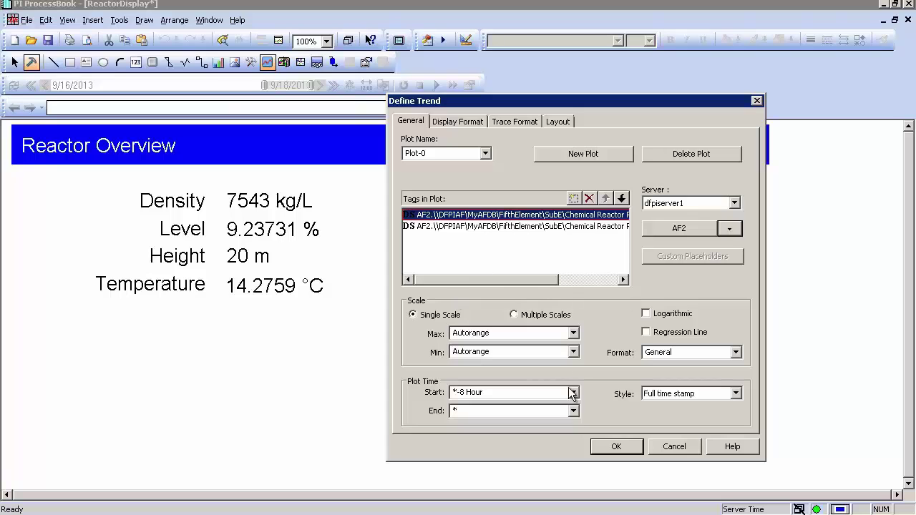
{"action": "left_click", "coordinate": [616, 447]}
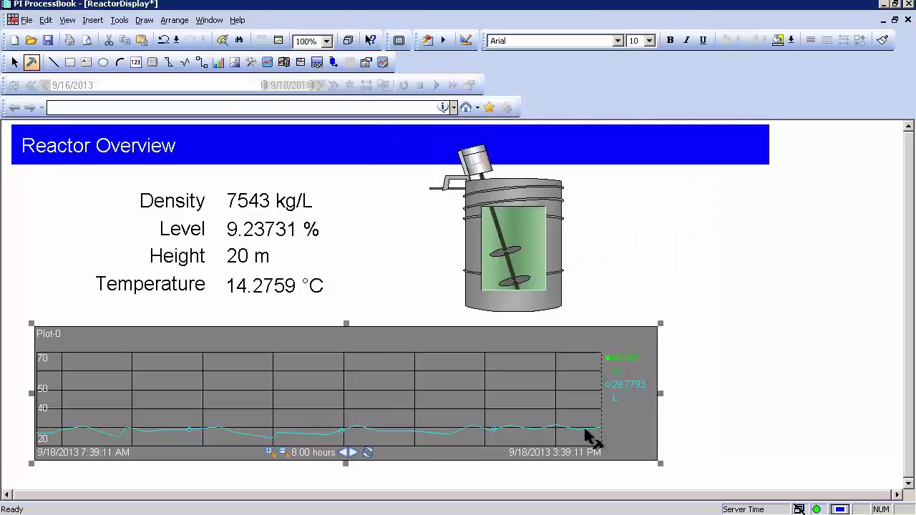
{"action": "left_click", "coordinate": [641, 299]}
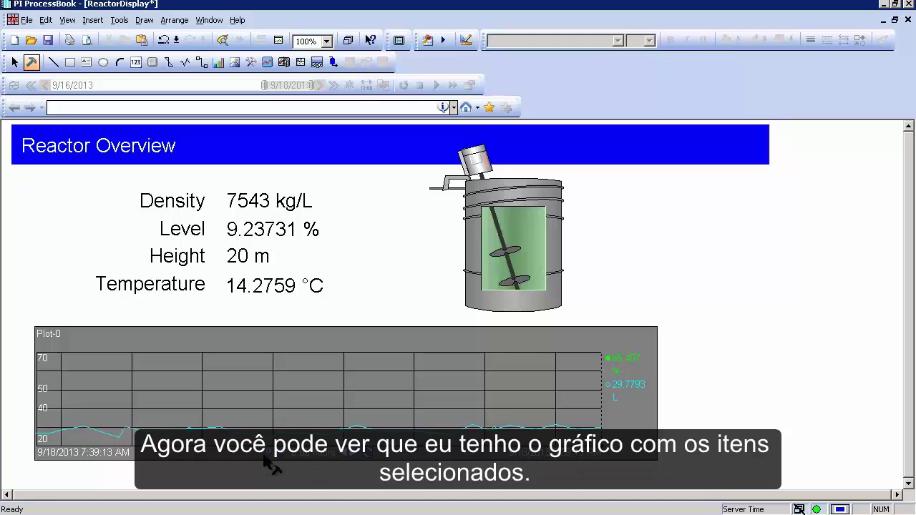
Step: Set the trend's plot start time to *-7 Day and reduce its height to free space beneath it
{"action": "double_click", "coordinate": [400, 365]}
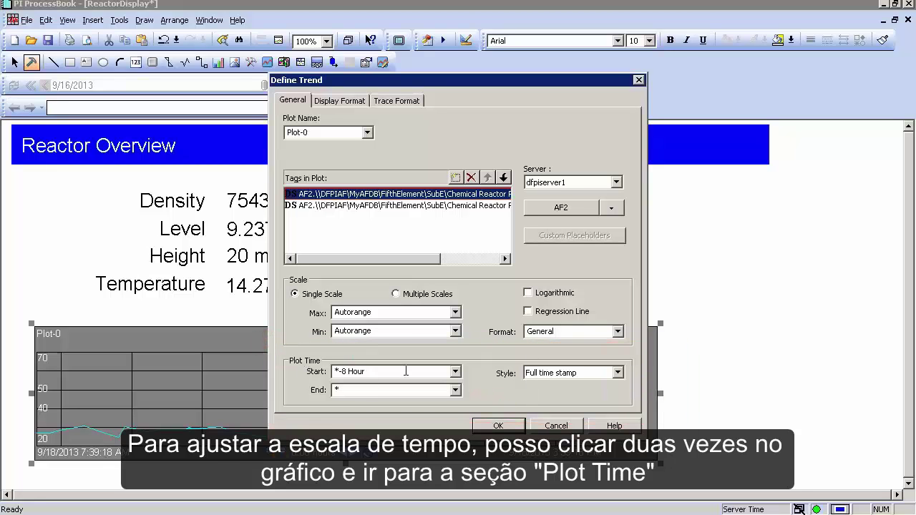
{"action": "left_click", "coordinate": [455, 372]}
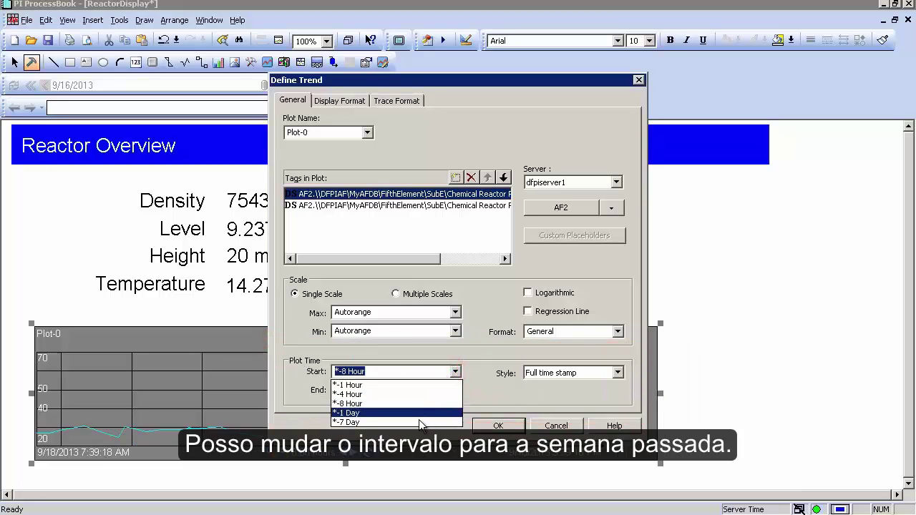
{"action": "left_click", "coordinate": [362, 423]}
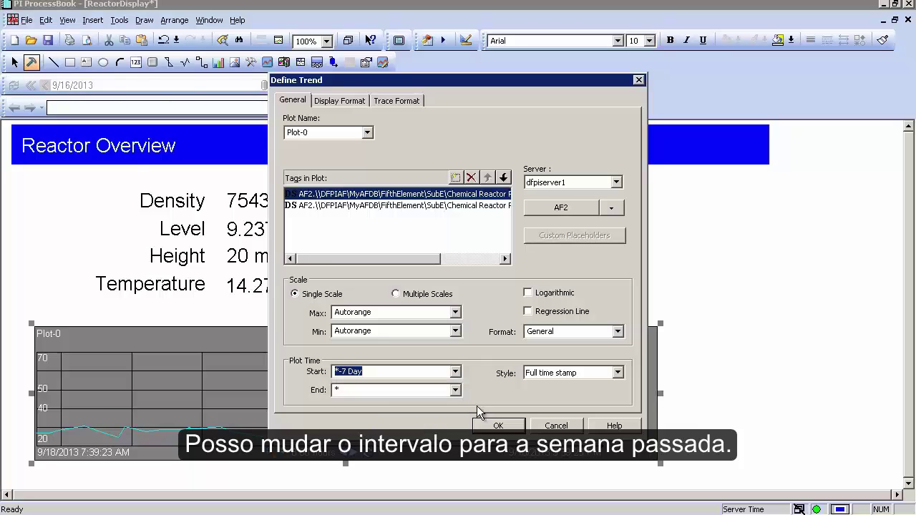
{"action": "left_click", "coordinate": [499, 427]}
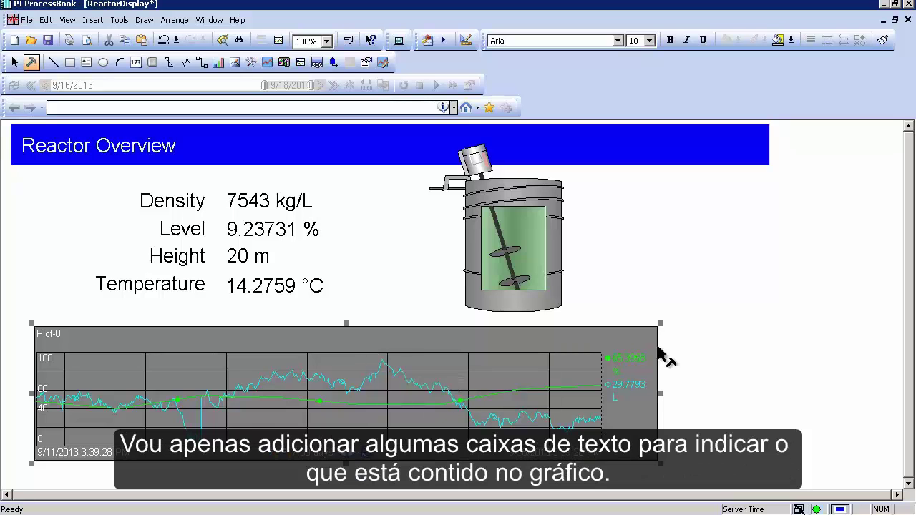
{"action": "mouse_move", "coordinate": [660, 324]}
{"action": "left_mouse_down"}
{"action": "mouse_move", "coordinate": [658, 336]}
{"action": "mouse_move", "coordinate": [657, 326]}
{"action": "left_mouse_up"}
{"action": "left_click", "coordinate": [634, 278]}
Step: Copy the Temperature and Height labels and place the copies side by side below the trend
{"action": "left_click", "coordinate": [175, 283]}
{"action": "left_click", "coordinate": [178, 258], "text": "shift"}
{"action": "key", "text": "ctrl+c"}
{"action": "key", "text": "ctrl+v"}
{"action": "left_click_drag", "start_coordinate": [222, 299], "coordinate": [107, 473]}
{"action": "left_click", "coordinate": [212, 463]}
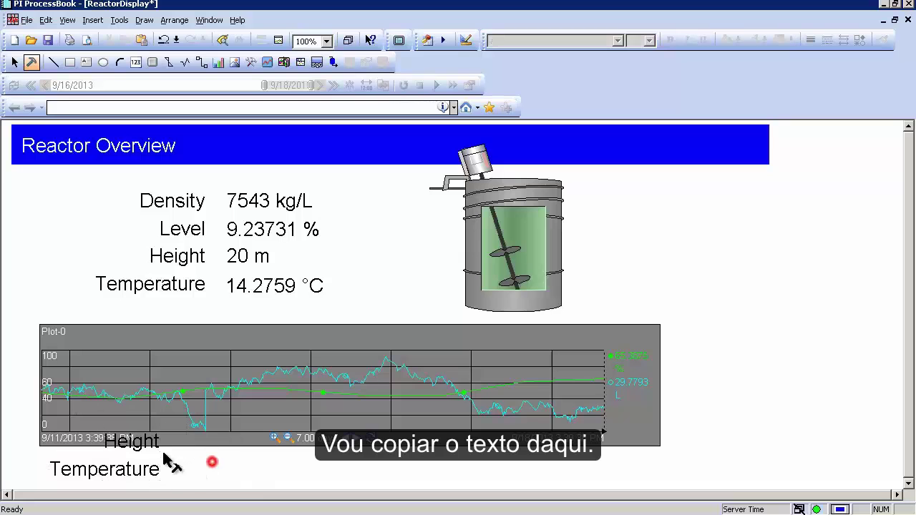
{"action": "left_click_drag", "start_coordinate": [133, 441], "coordinate": [256, 469]}
Step: Change the copied Temperature label's text to Average and the copied Height label's text to Volume
{"action": "left_click", "coordinate": [130, 473]}
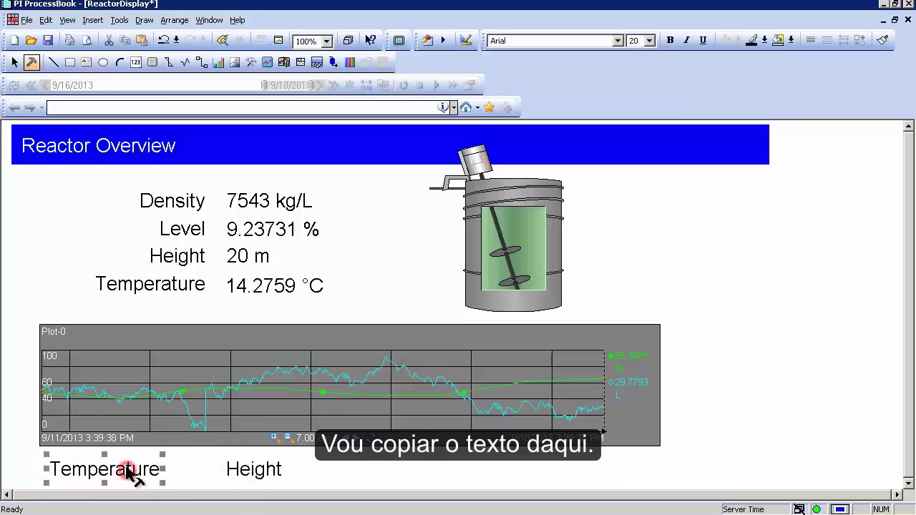
{"action": "double_click", "coordinate": [130, 472]}
{"action": "double_click", "coordinate": [98, 474]}
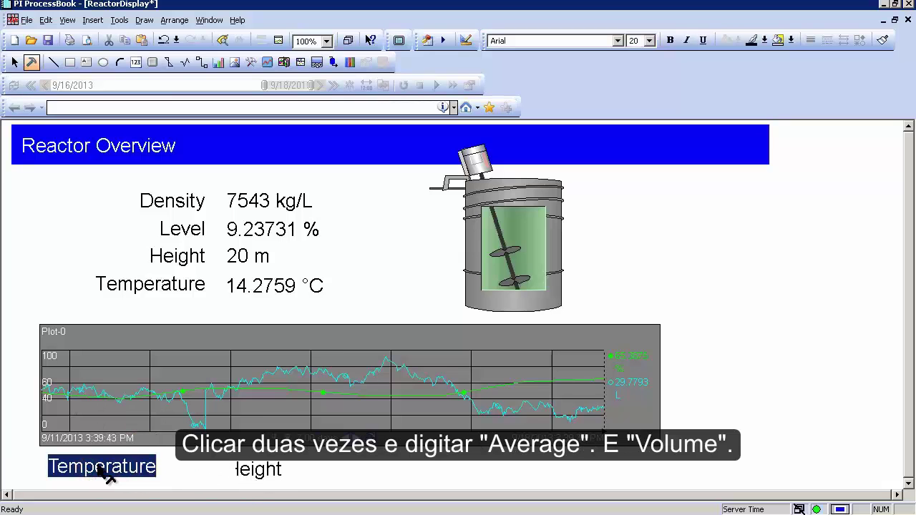
{"action": "type", "text": "Average"}
{"action": "left_click", "coordinate": [265, 475]}
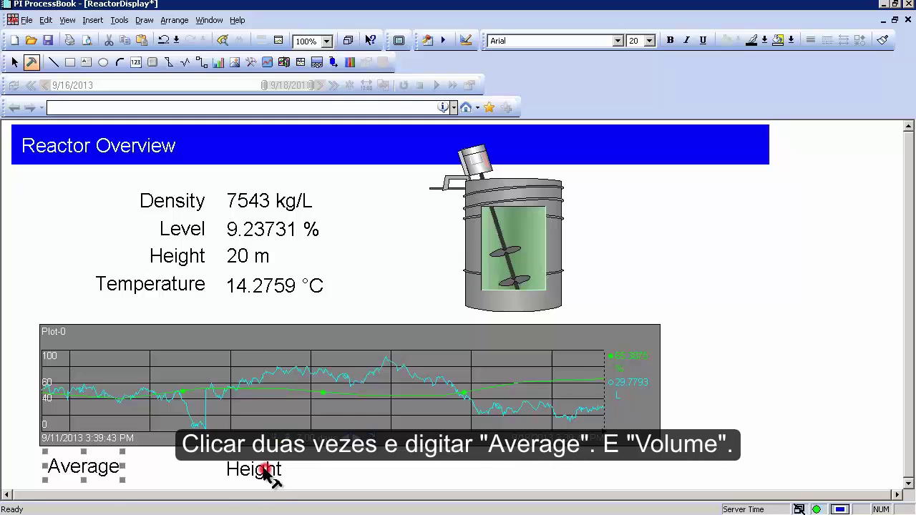
{"action": "double_click", "coordinate": [266, 476]}
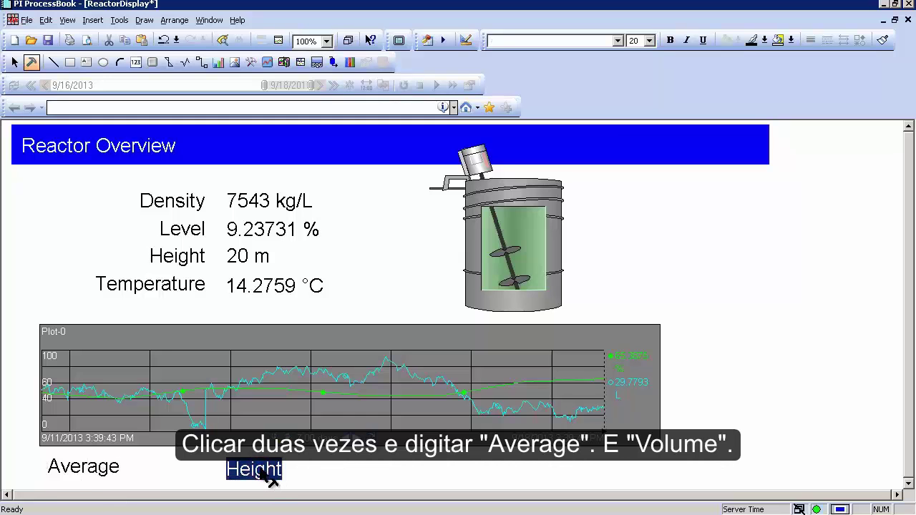
{"action": "type", "text": "Volume"}
Step: Move the Volume label closer to the Average label below the trend
{"action": "left_click", "coordinate": [184, 479]}
{"action": "left_click_drag", "start_coordinate": [275, 475], "coordinate": [220, 469]}
{"action": "left_click", "coordinate": [307, 467]}
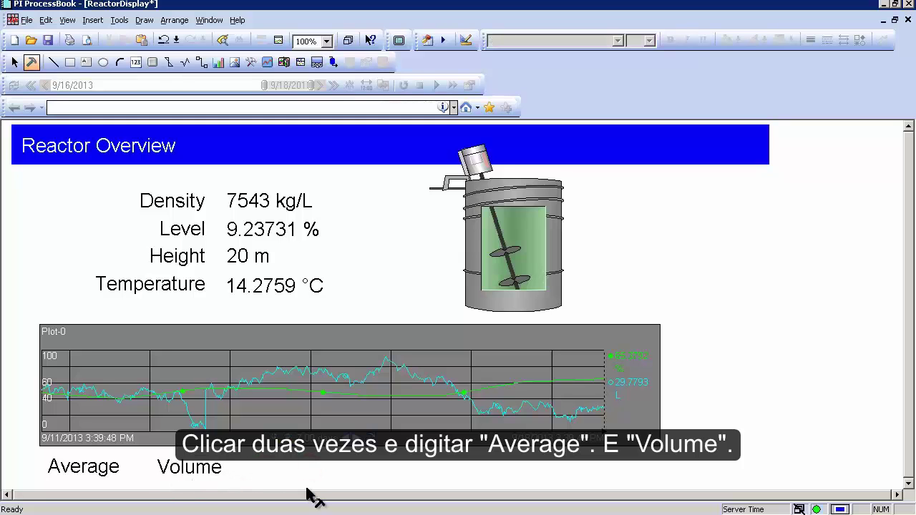
{"action": "left_click", "coordinate": [178, 469]}
{"action": "left_click", "coordinate": [243, 467]}
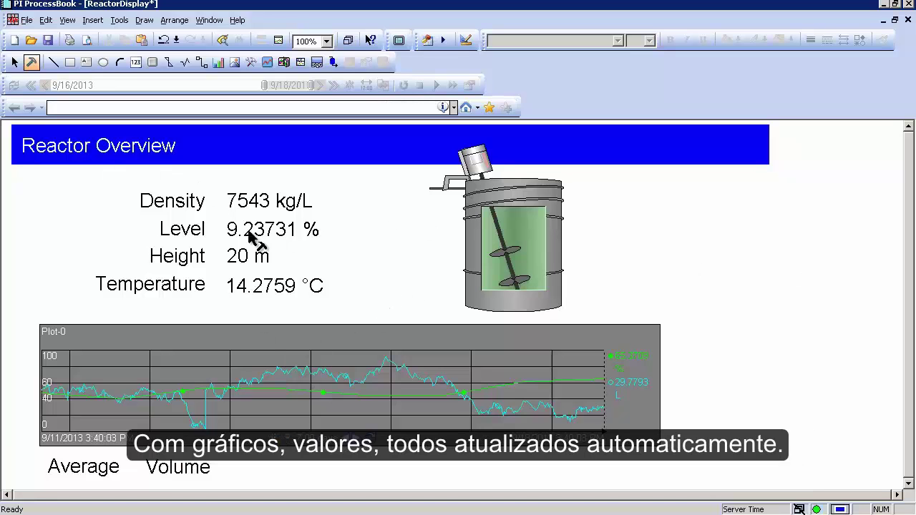
Step: Switch the display to Run Mode and move the time range back to the slider's 9/16/2013 start
{"action": "left_click", "coordinate": [278, 197]}
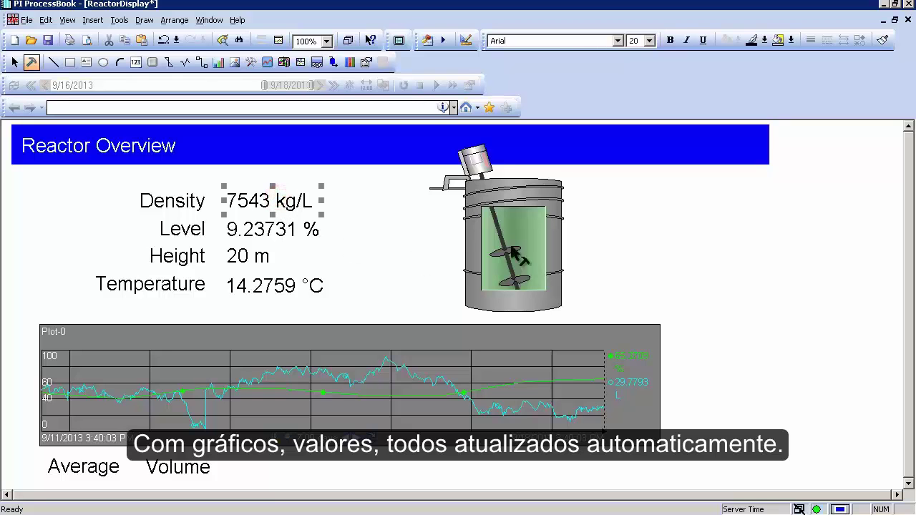
{"action": "left_click", "coordinate": [15, 63]}
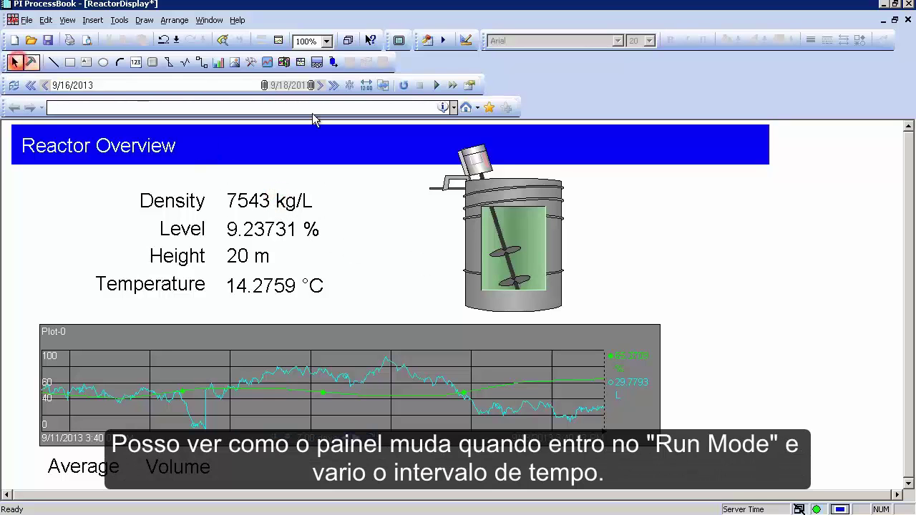
{"action": "left_click_drag", "start_coordinate": [292, 90], "coordinate": [53, 86]}
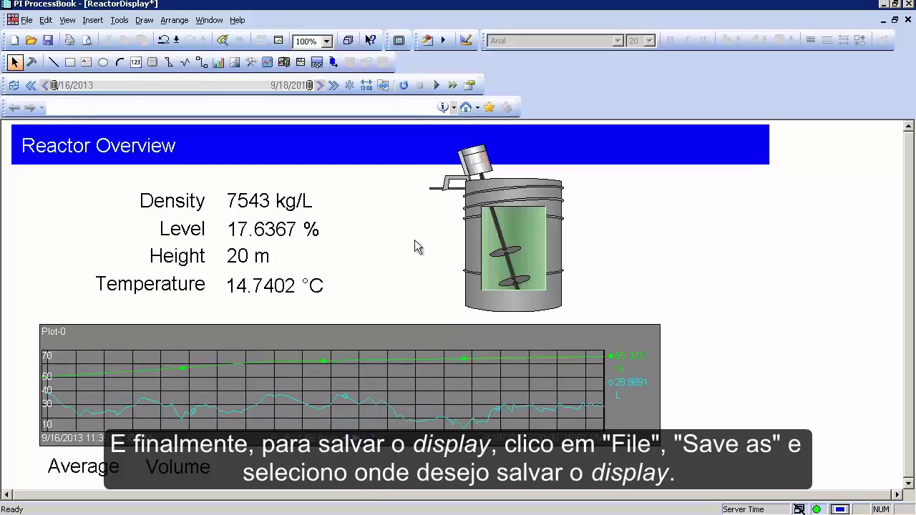
Step: Save the display to the Desktop as ReactorDisplay in the Display Files (*.pdi) format
{"action": "left_click", "coordinate": [25, 20]}
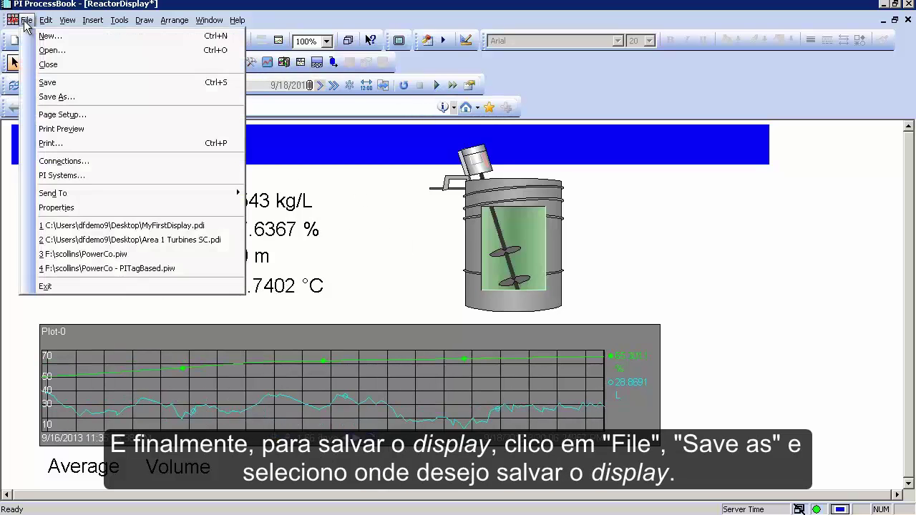
{"action": "left_click", "coordinate": [58, 98]}
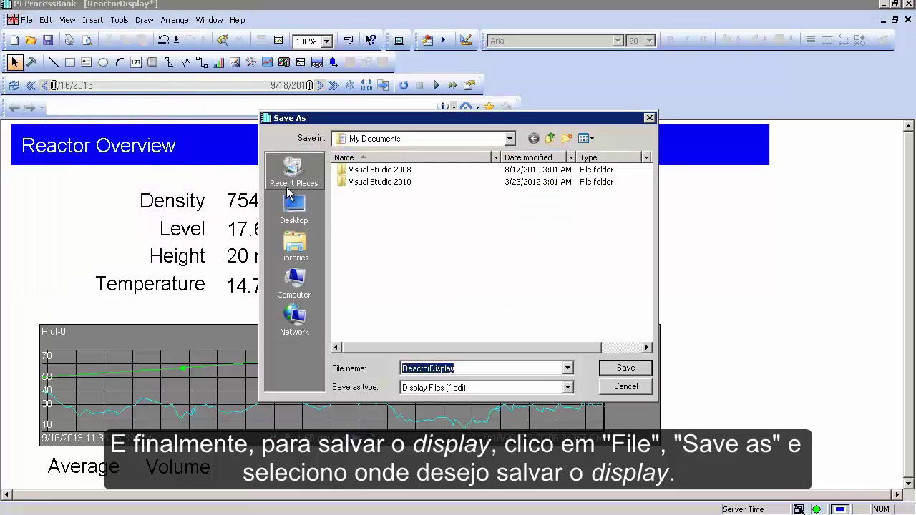
{"action": "left_click", "coordinate": [321, 217]}
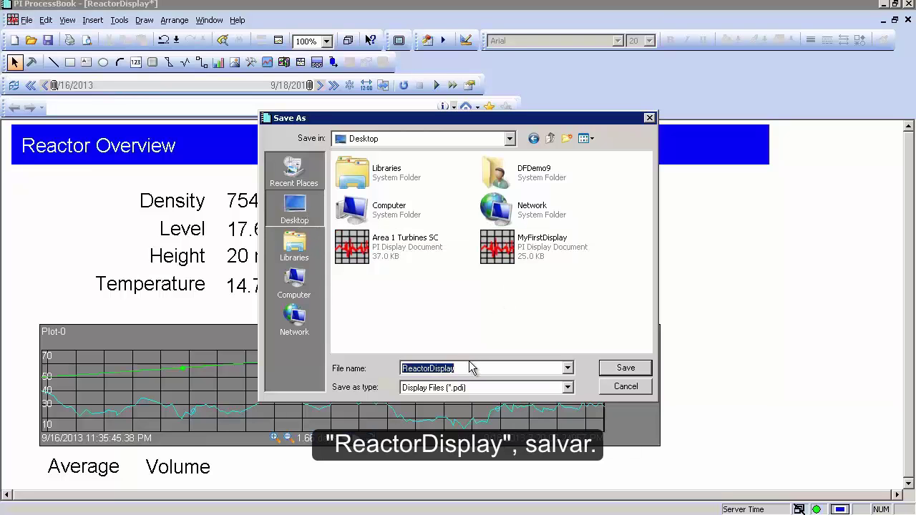
{"action": "left_click", "coordinate": [626, 370]}
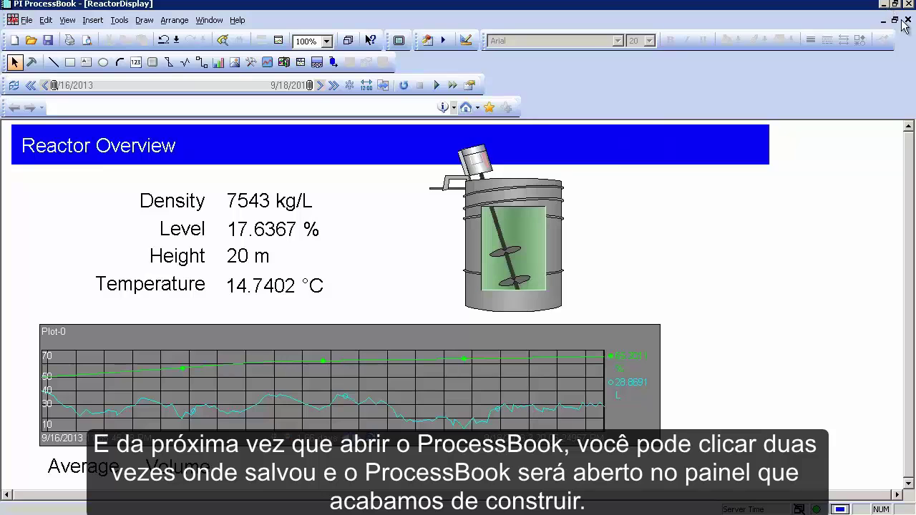
Step: Close PI ProcessBook and reopen the saved ReactorDisplay file from the desktop
{"action": "left_click", "coordinate": [909, 5]}
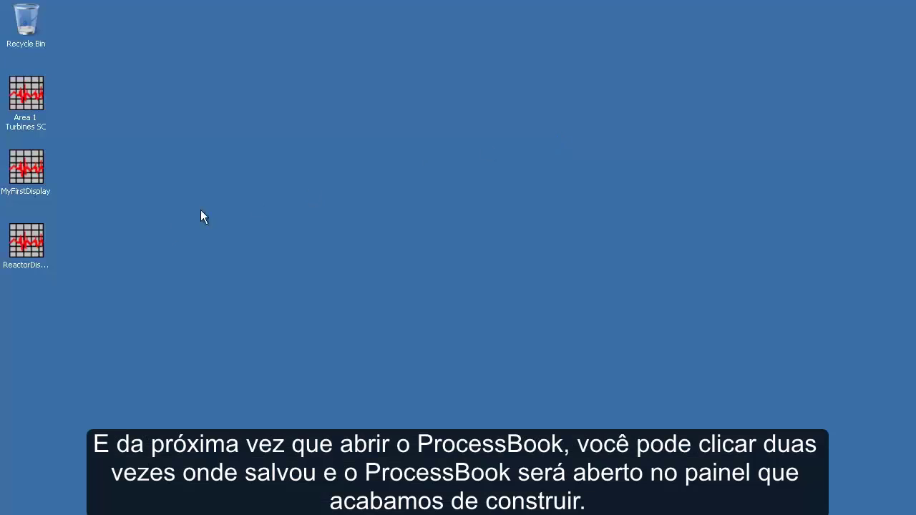
{"action": "left_click", "coordinate": [40, 245]}
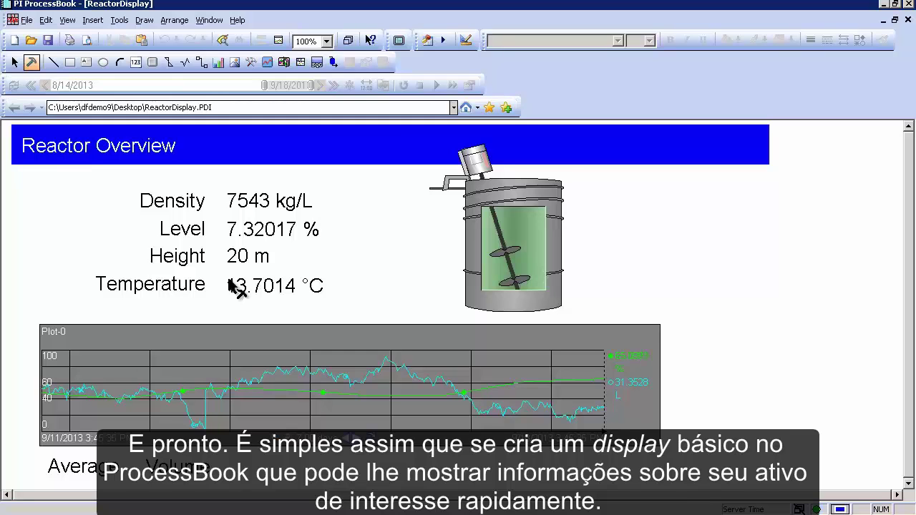
{"action": "mouse_move", "coordinate": [231, 286]}
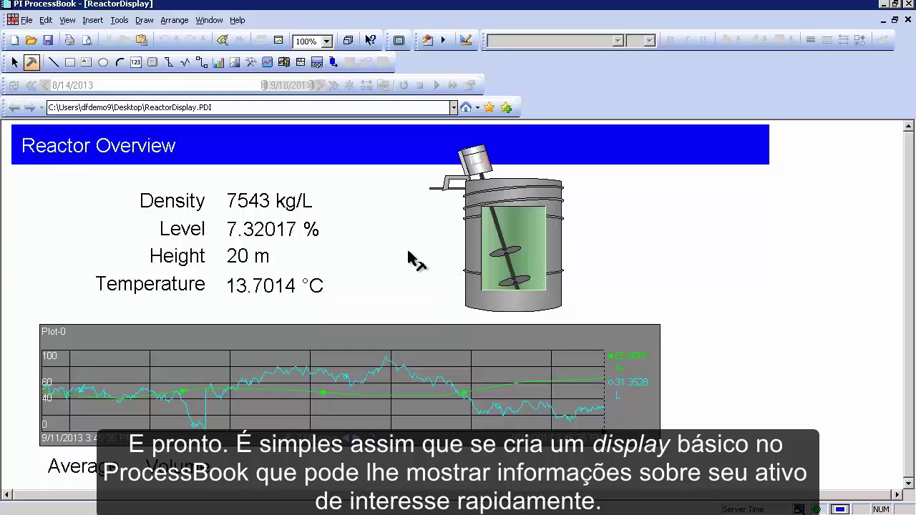